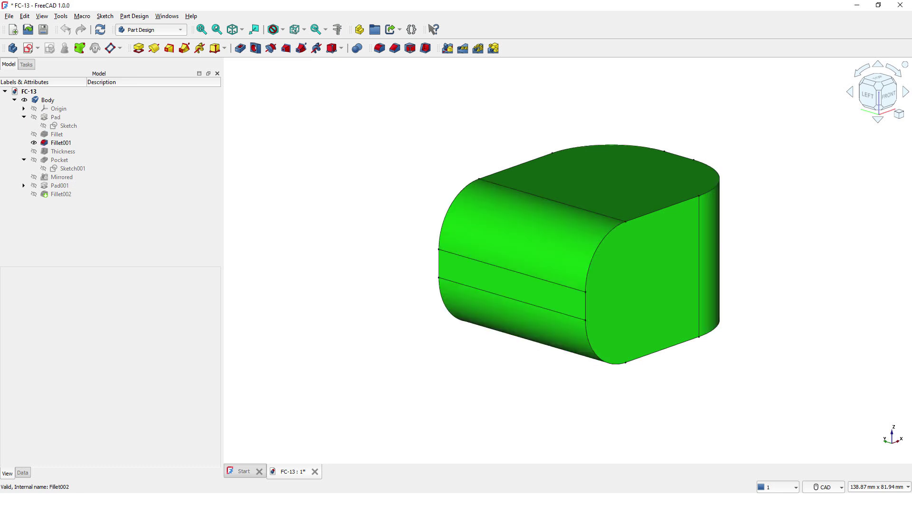
Step: Preview the table's Fillet001, Thickness, Pocket and Mirrored stages in turn, then orbit to view from below
key("Down")
key("space")
key("Down")
key("space")
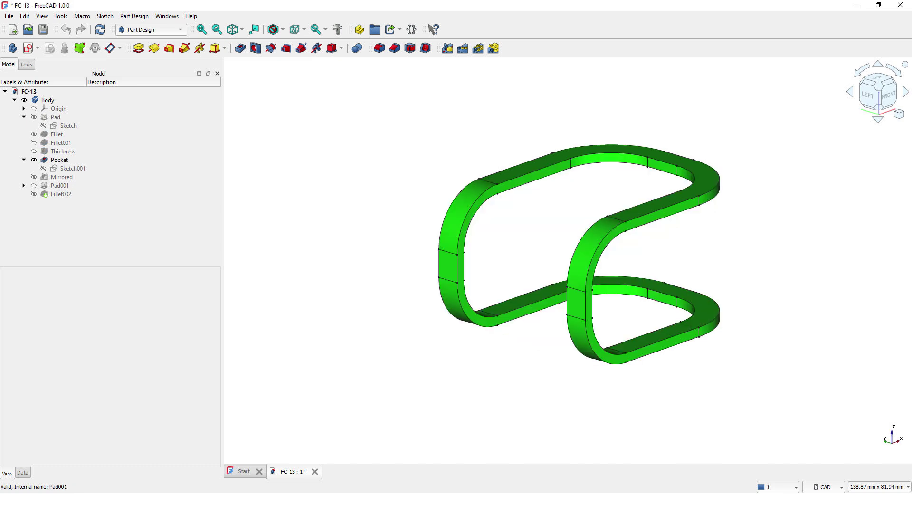
key("Down")
key("Down")
key("space")
key("Down")
key("space")
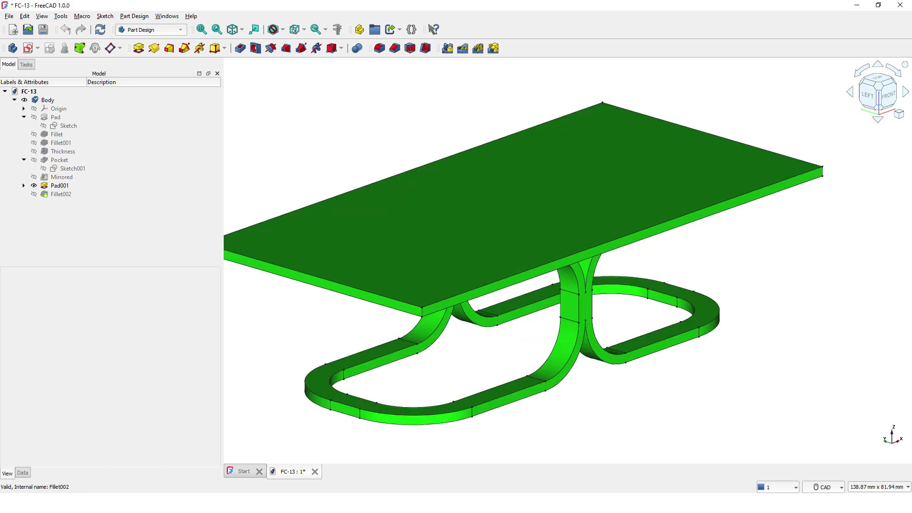
key("space")
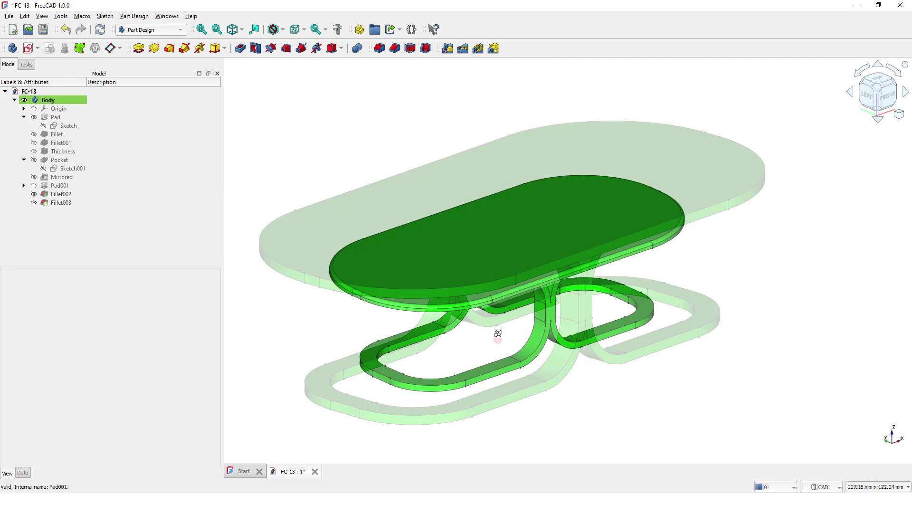
middle_click_drag(497, 332, 395, 421)
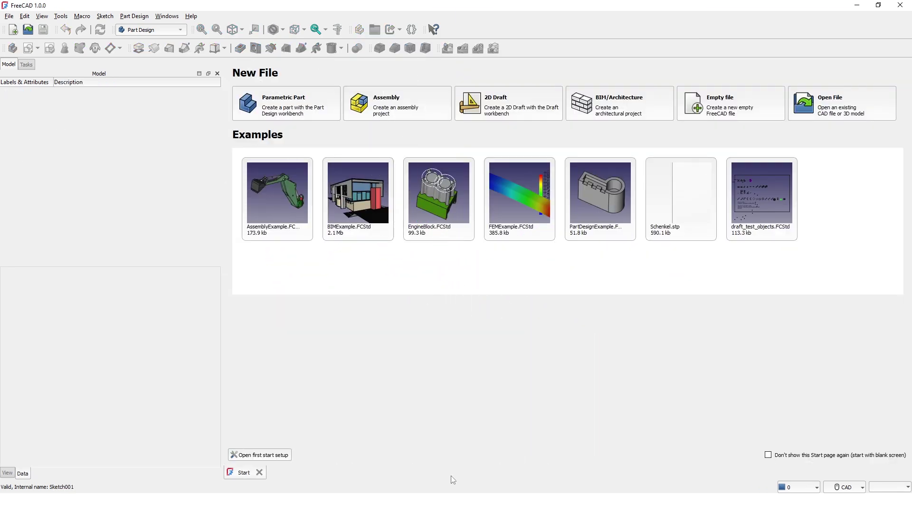
Step: Create a new Parametric Part document and start a sketch on the XY plane
left_click(304, 113)
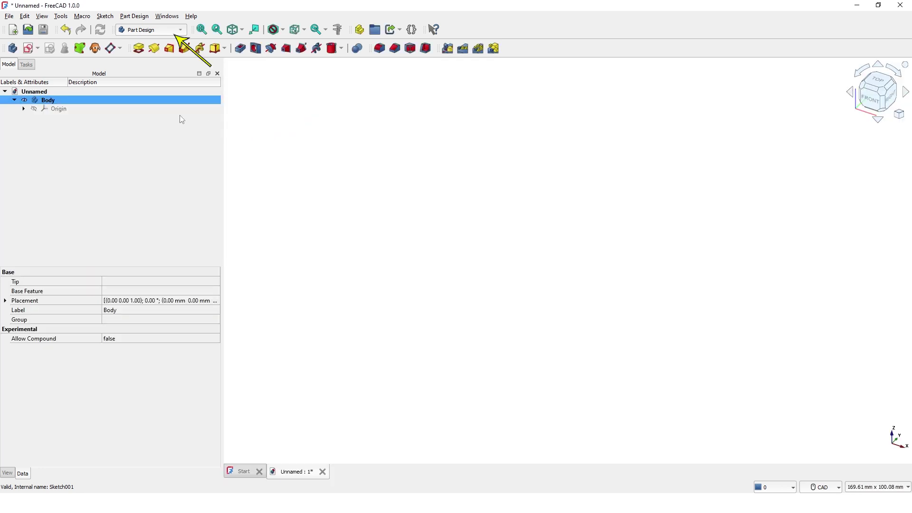
left_click(28, 49)
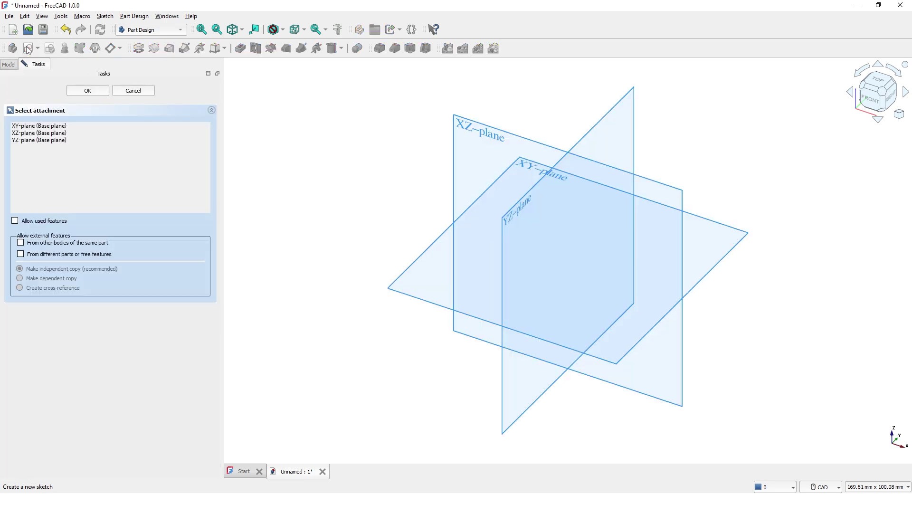
left_click(406, 277)
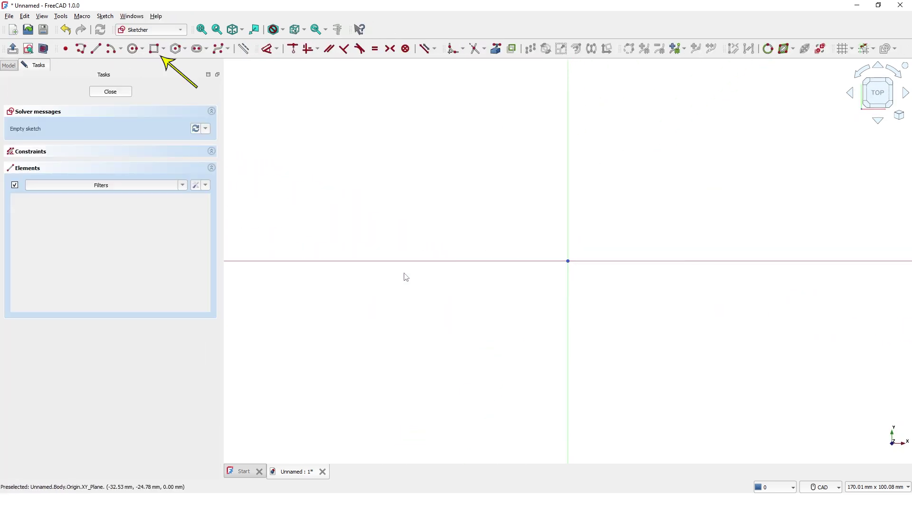
Step: Draw a 50 × 40 mm rectangle from the origin and close the sketch
left_click(157, 55)
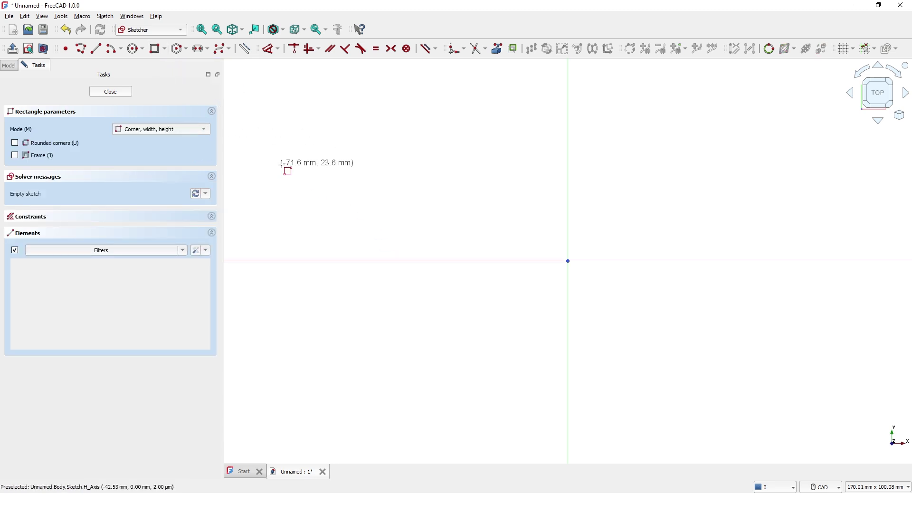
left_click(568, 261)
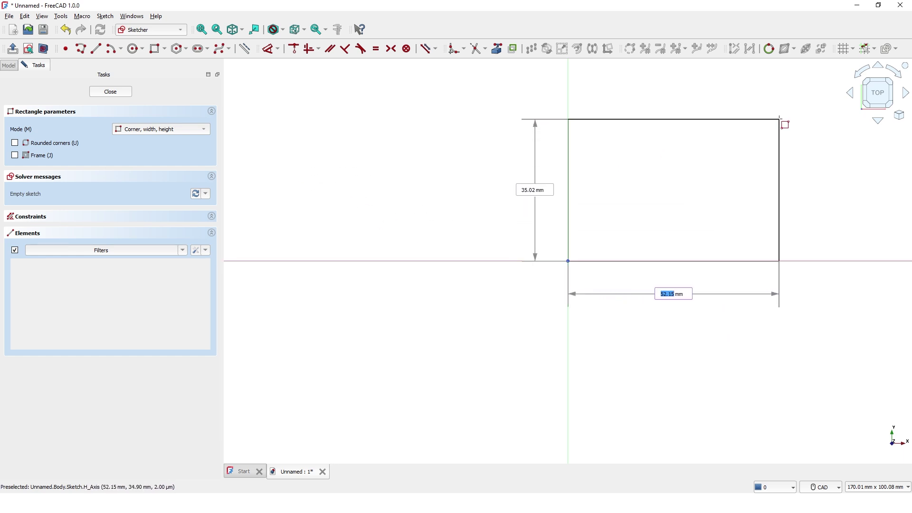
type("5")
key("Tab")
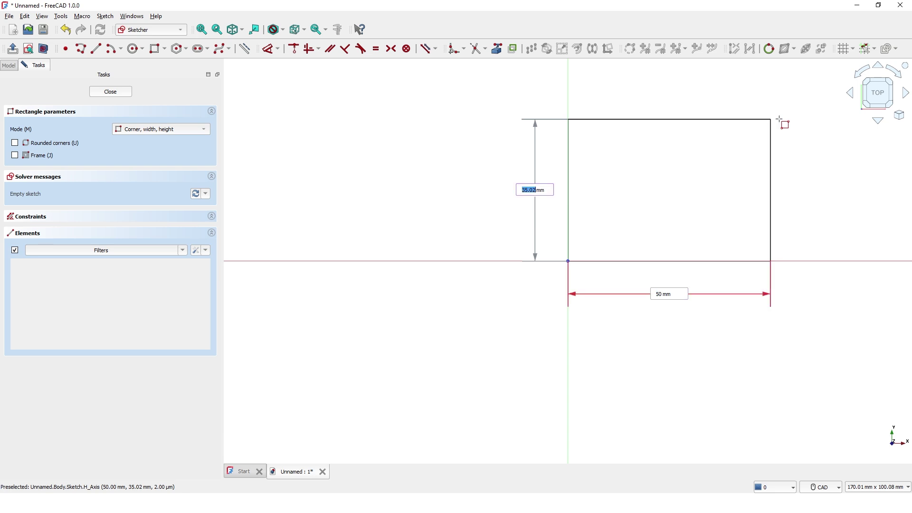
type("40")
key("Return")
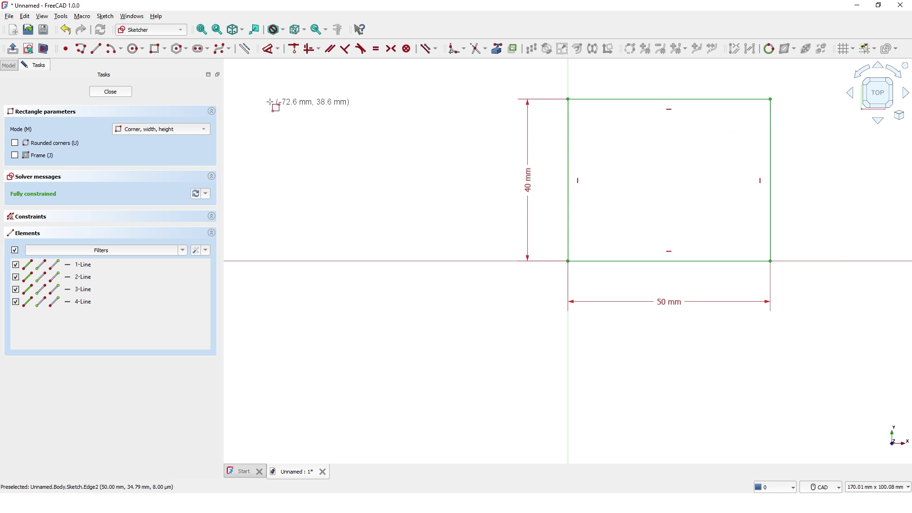
left_click(116, 92)
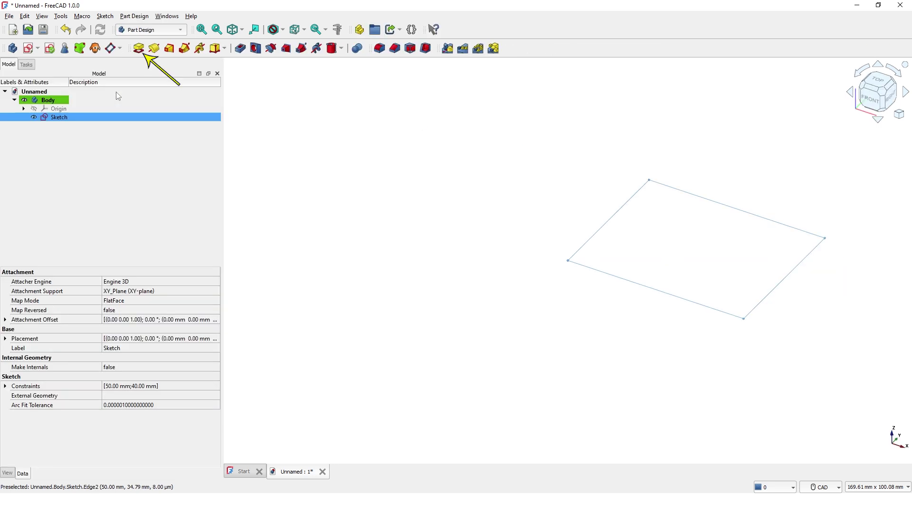
Step: Pad the rectangle sketch 30 mm into a solid box
left_click(138, 49)
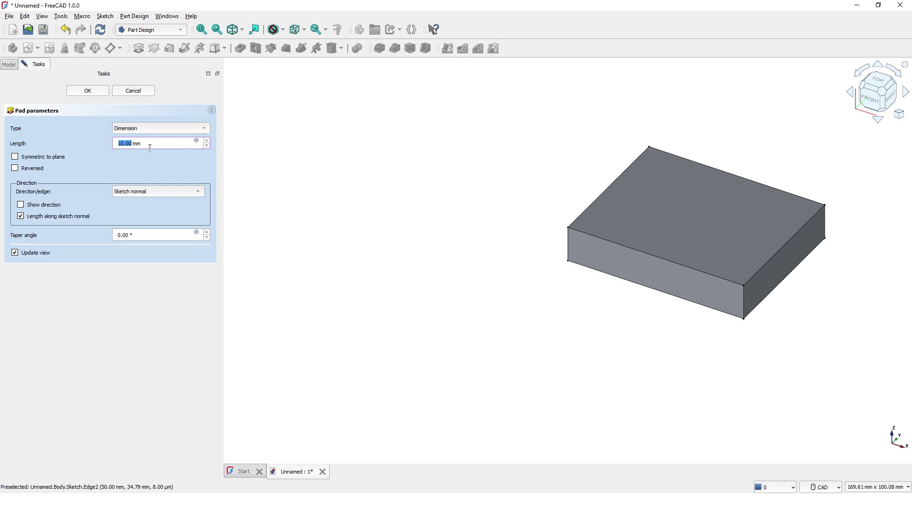
type("30")
key("Return")
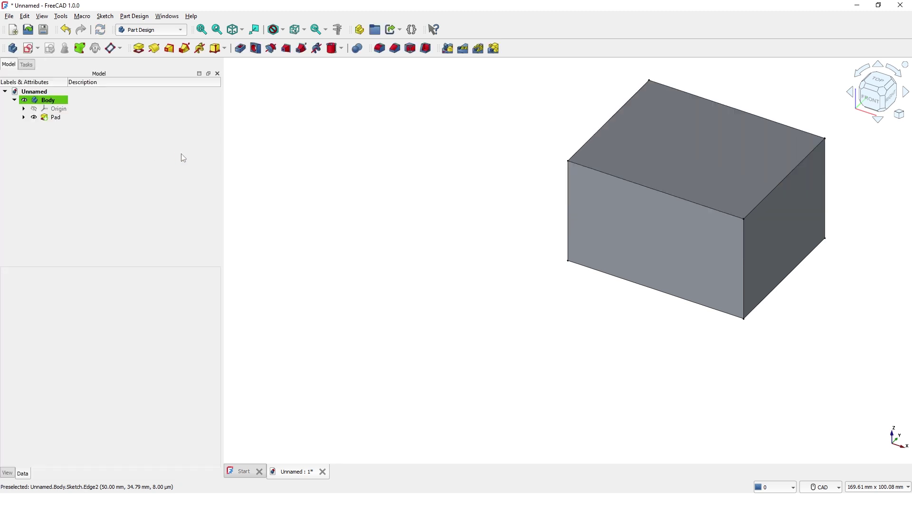
Step: Fit the box in the view, pan it up and left, and select its front vertical edge
right_click(438, 224)
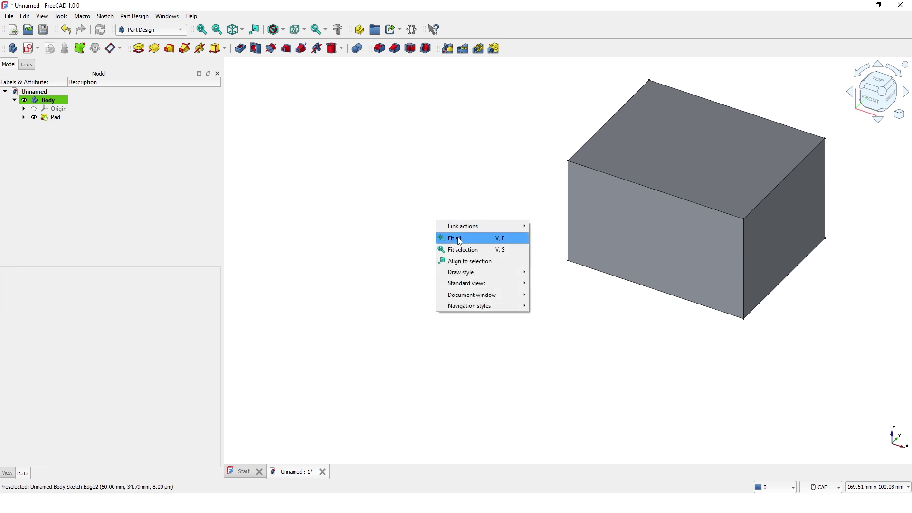
left_click(459, 239)
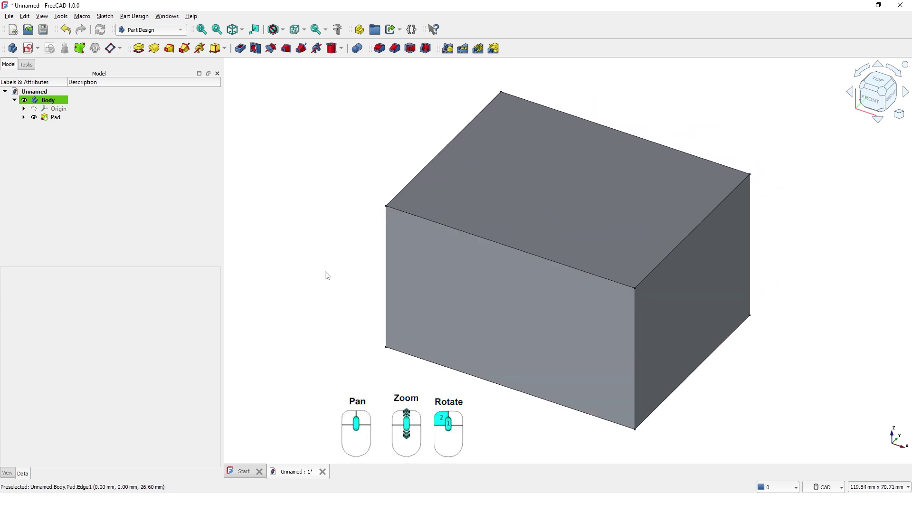
middle_click_drag(327, 276, 314, 265)
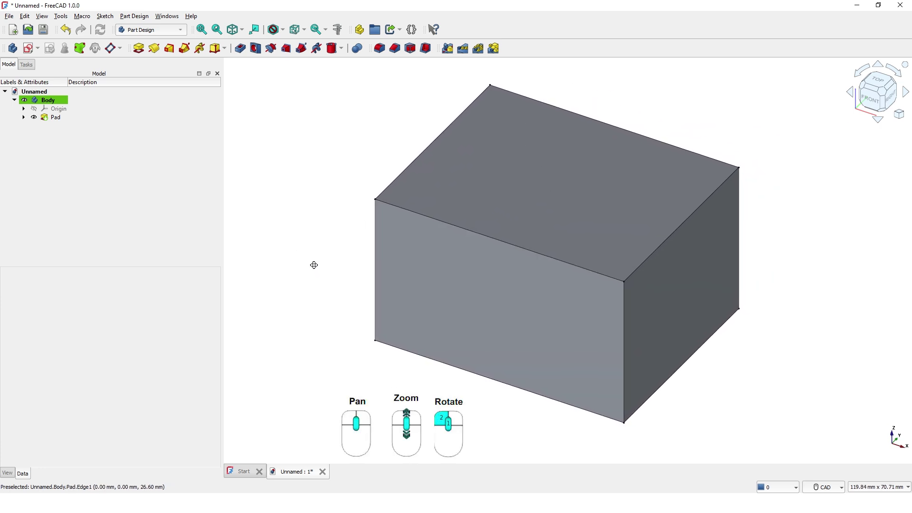
middle_click_drag(414, 424, 316, 399)
left_click(540, 397, "ctrl")
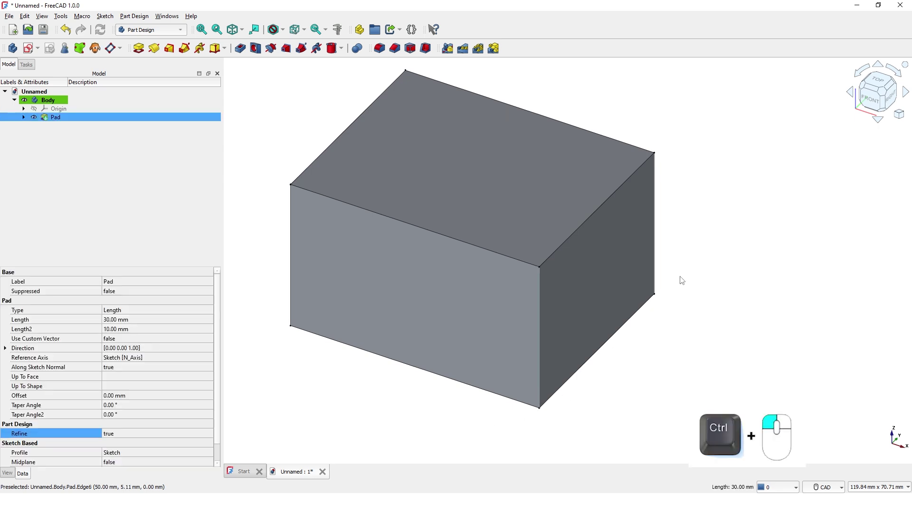
Step: Fillet the two vertical edges at one end with a 16 mm radius, then select an edge on the square end
left_click(655, 274, "ctrl")
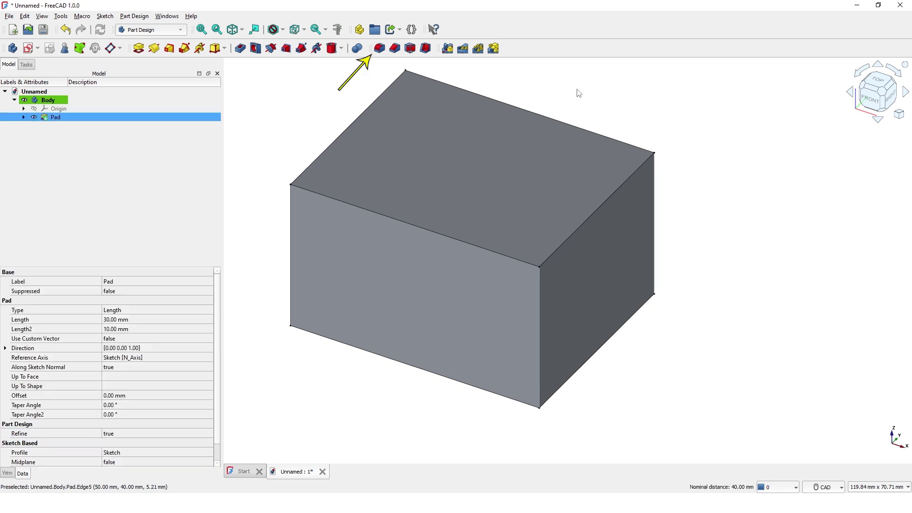
left_click(379, 48)
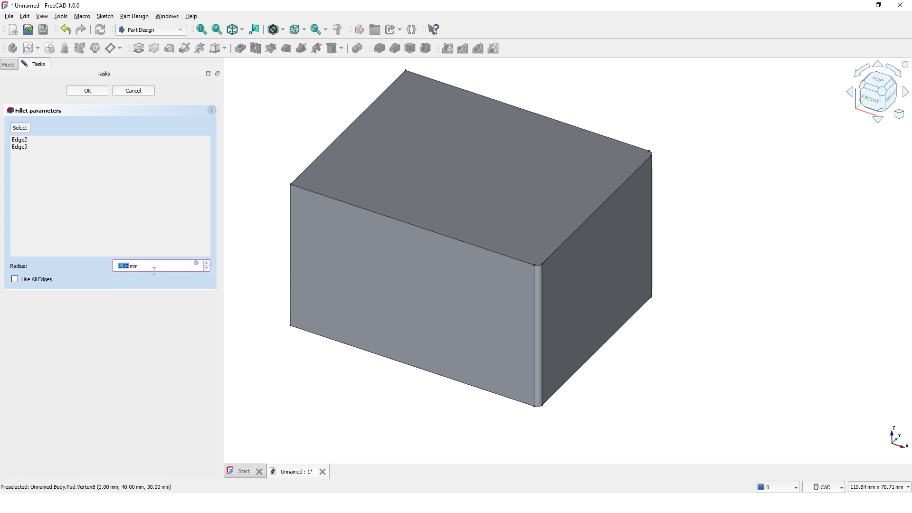
type("16")
key("Return")
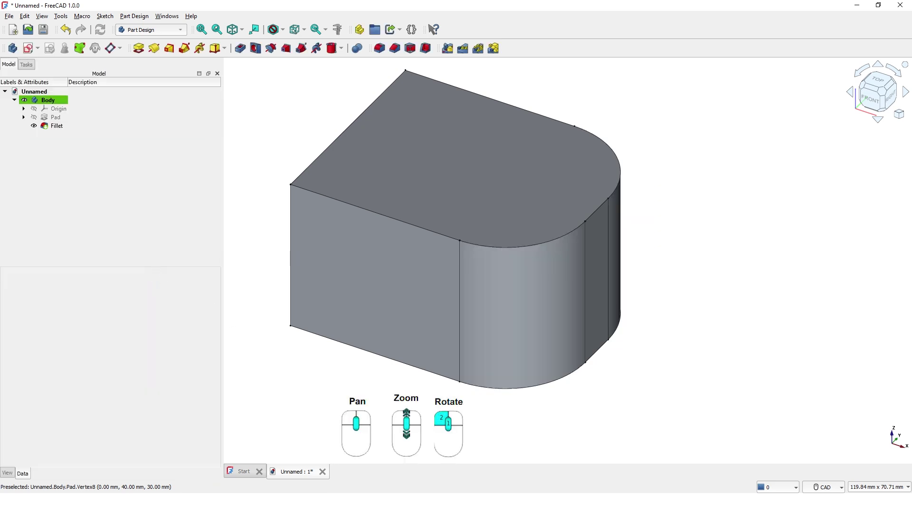
middle_click_drag(357, 388, 647, 384)
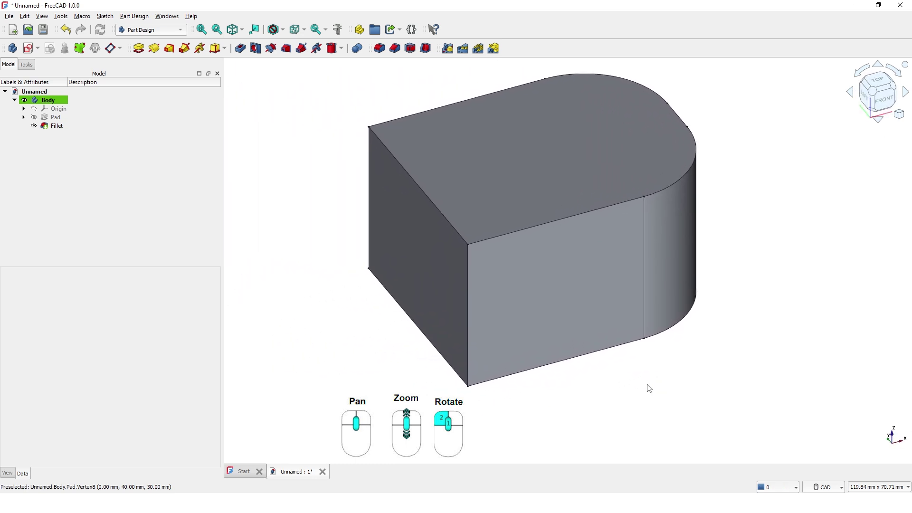
left_click(432, 343)
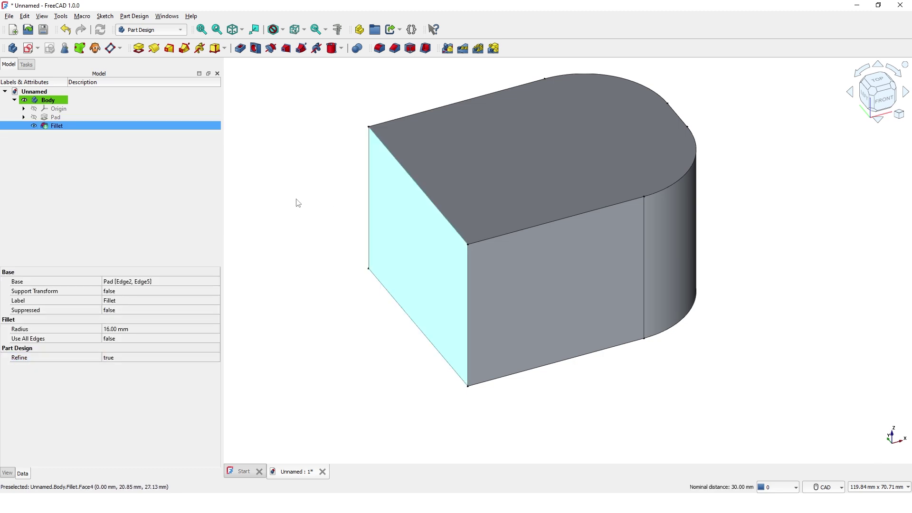
Step: Apply a 10 mm fillet to the selected edges of the square end
left_click(380, 49)
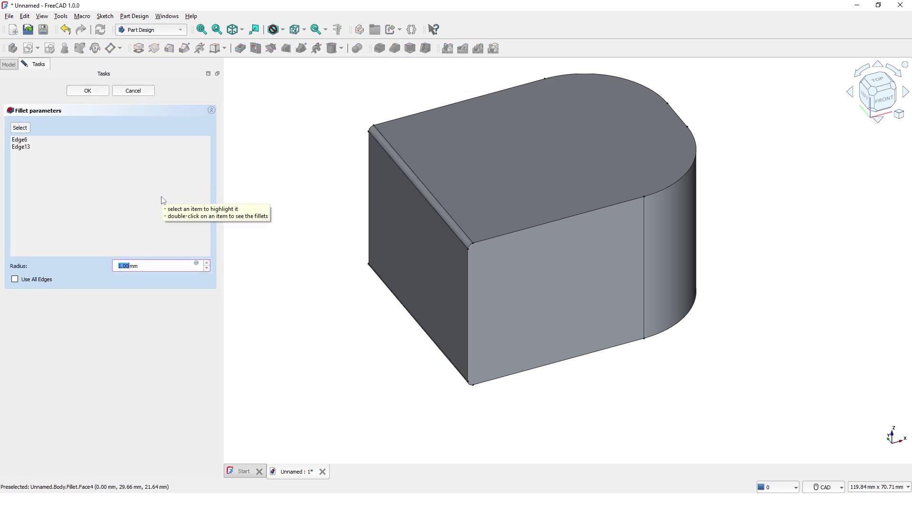
type("1")
key("Return")
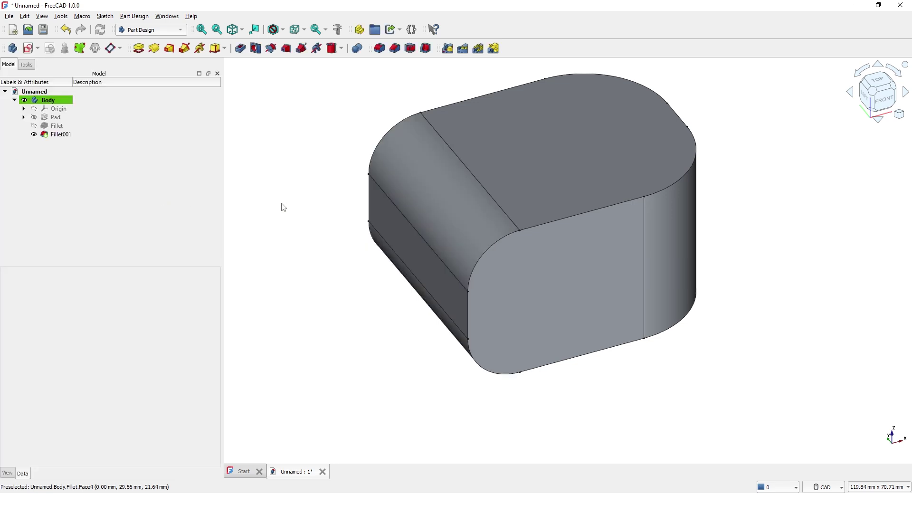
middle_click_drag(342, 192, 305, 230)
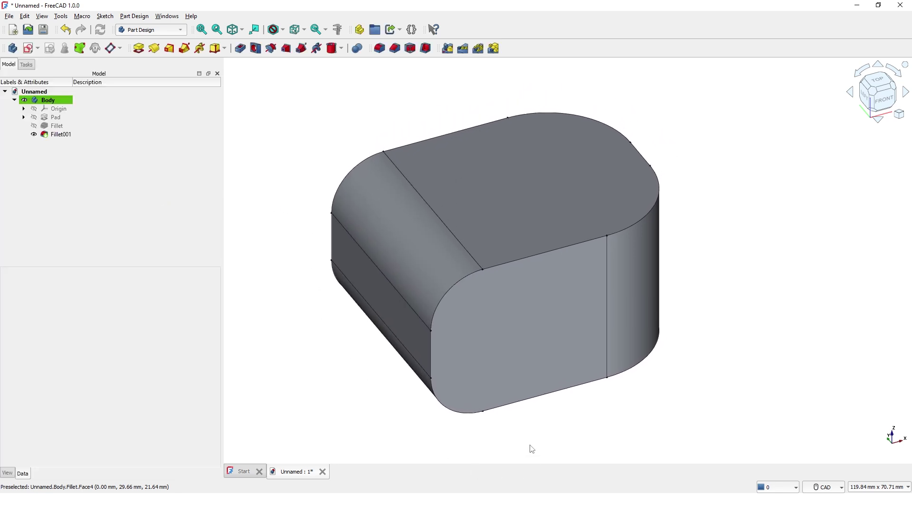
Step: Select the front flat face and the rounded side face, then shell the body with 2 mm Thickness
left_click(511, 373, "ctrl")
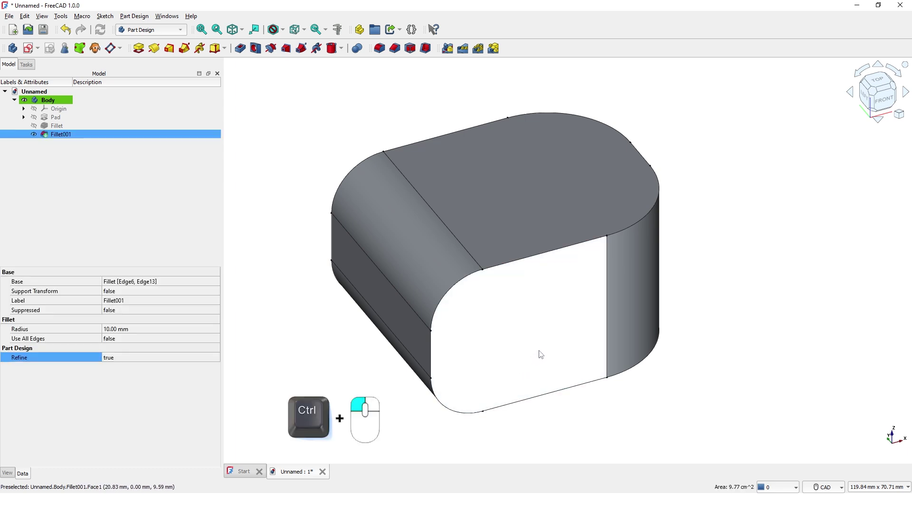
mouse_move(540, 354)
left_mouse_down("ctrl")
mouse_move(519, 342)
mouse_move(442, 336)
mouse_move(537, 350)
left_mouse_up("ctrl")
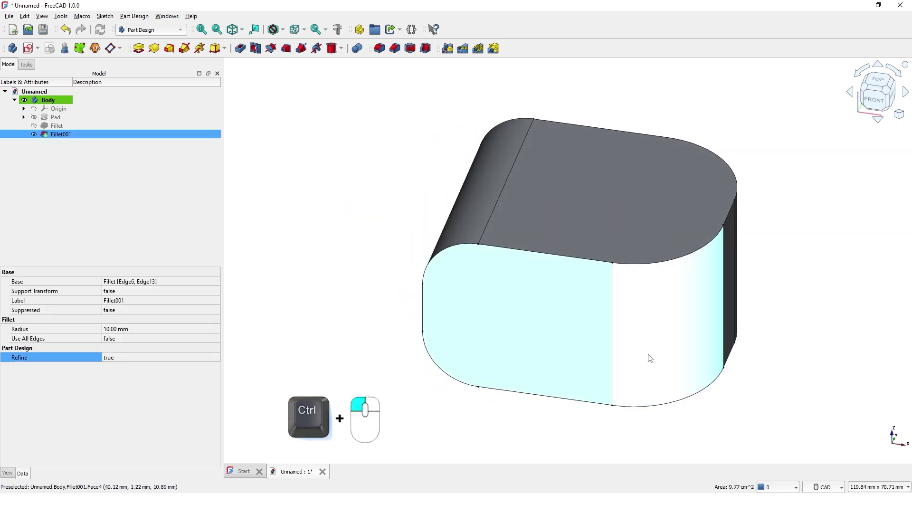
left_click_drag(650, 341, 542, 342, "ctrl")
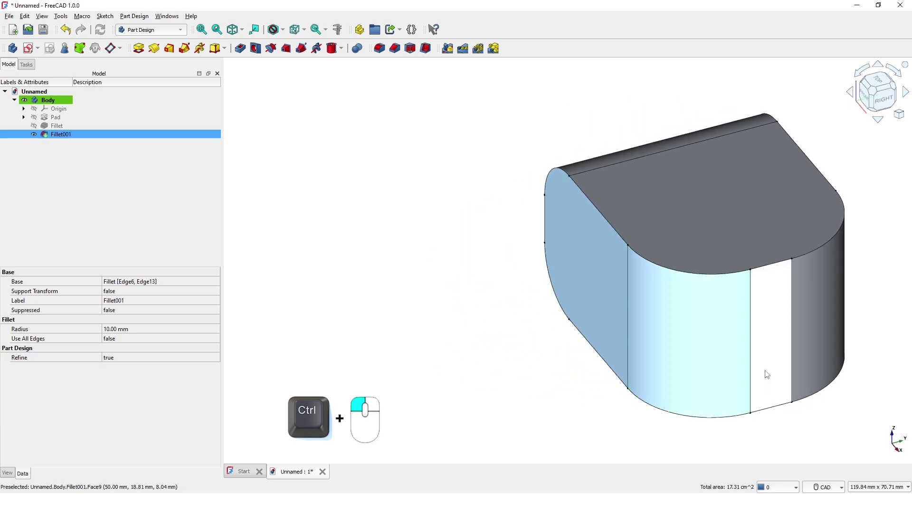
middle_click_drag(768, 370, 566, 357)
left_click_drag(619, 339, 517, 391, "ctrl")
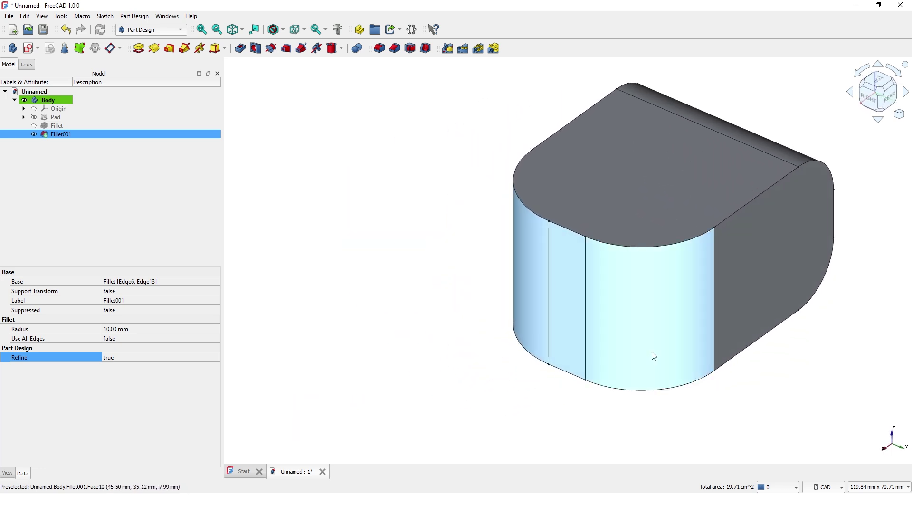
left_click(734, 306, "ctrl")
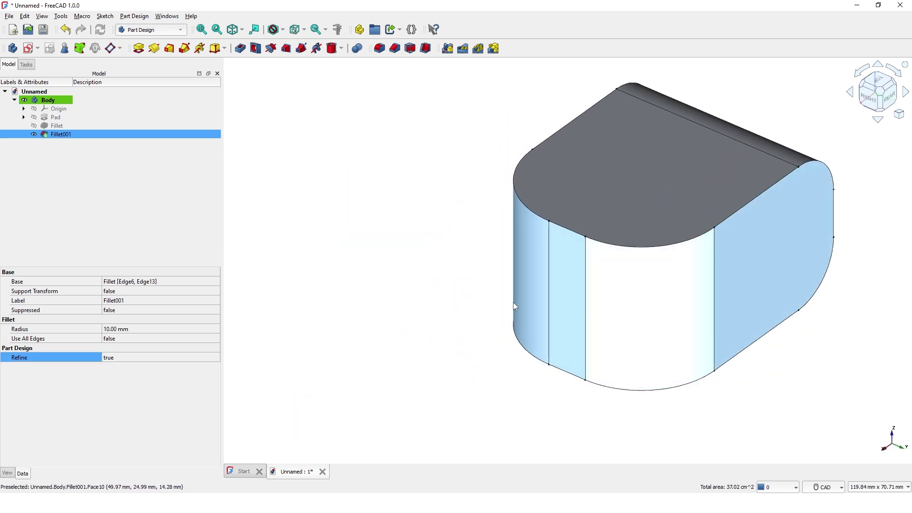
left_click(425, 48)
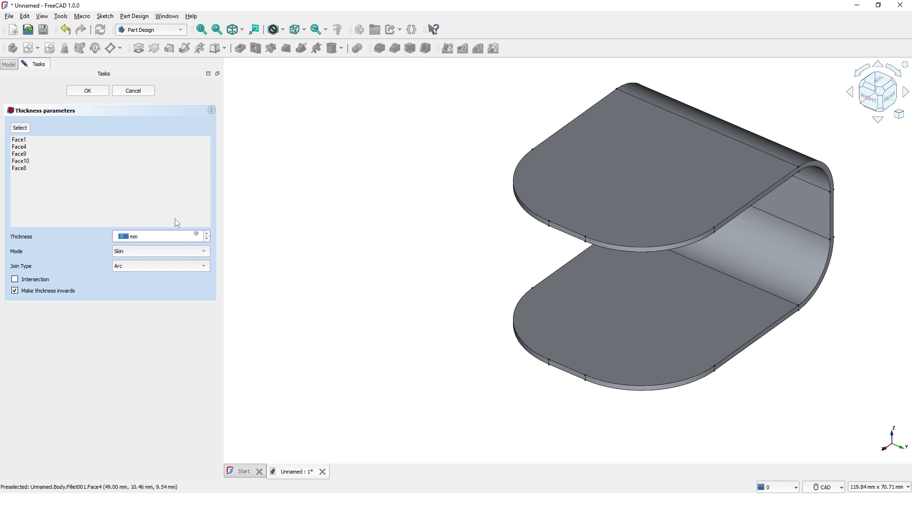
type("2")
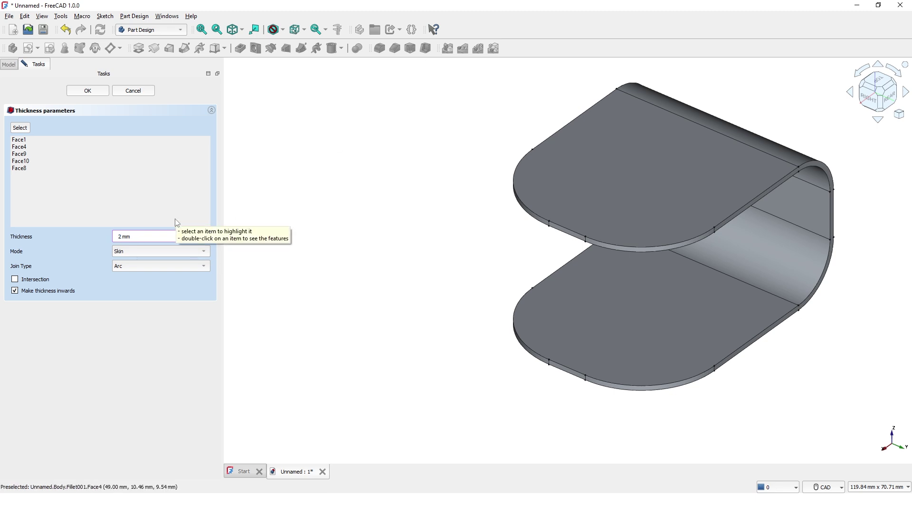
key("Return")
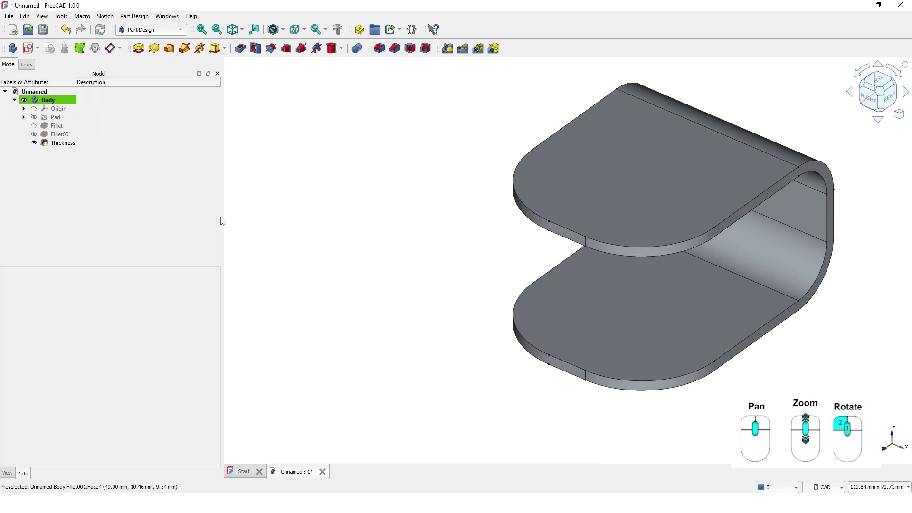
mouse_move(432, 289)
middle_mouse_down()
mouse_move(349, 312)
mouse_move(306, 305)
mouse_move(474, 259)
mouse_move(434, 257)
mouse_move(533, 272)
mouse_move(576, 236)
mouse_move(743, 261)
mouse_move(669, 282)
mouse_move(654, 267)
mouse_move(664, 274)
mouse_move(643, 271)
mouse_move(652, 304)
middle_mouse_up()
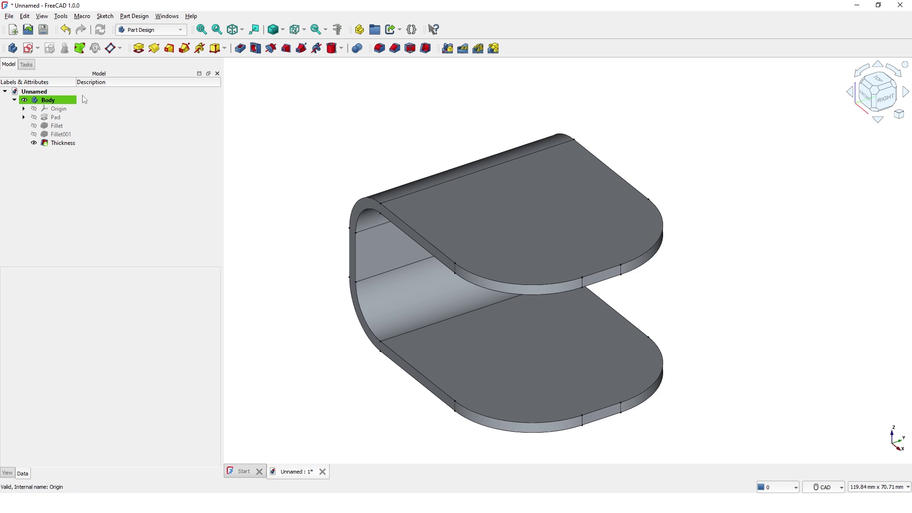
Step: Create Sketch001 attached to the XY-plane base plane and recentre it in the view
left_click(27, 49)
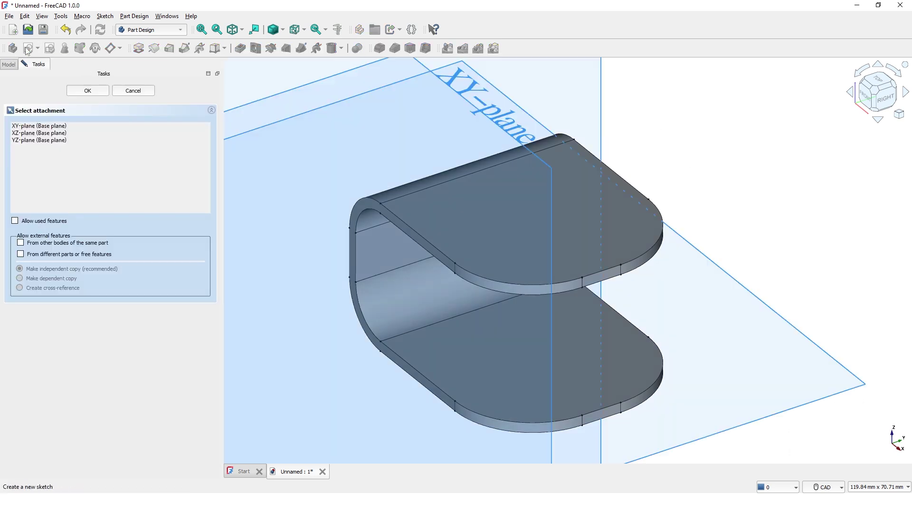
scroll(711, 187, "down", 5)
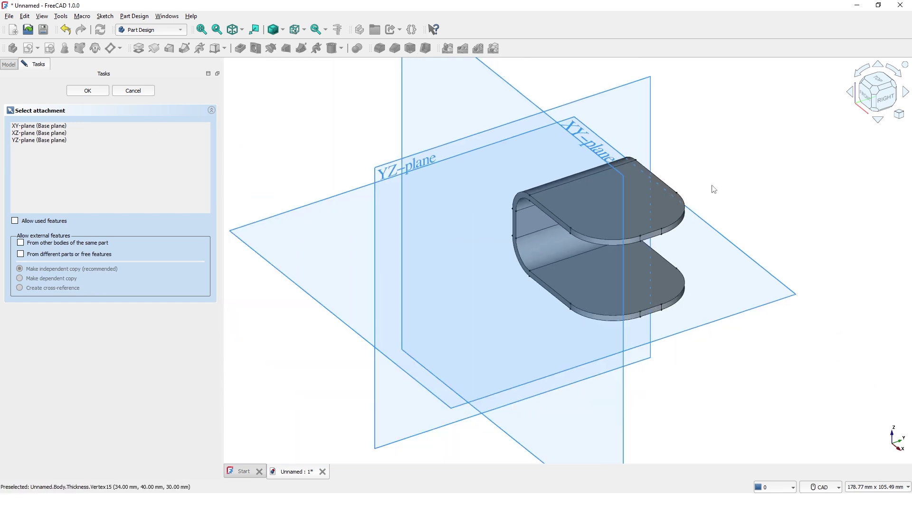
middle_click_drag(743, 171, 722, 201)
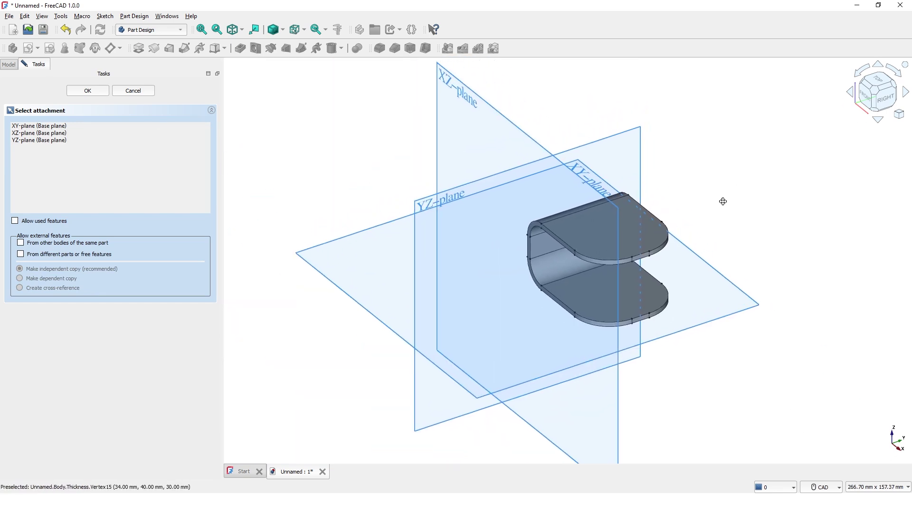
left_click(760, 308)
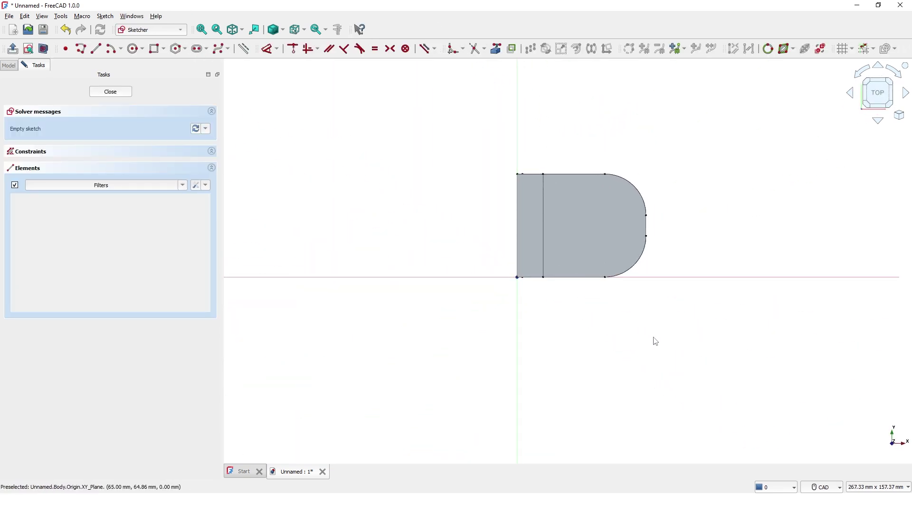
middle_click_drag(651, 342, 511, 383)
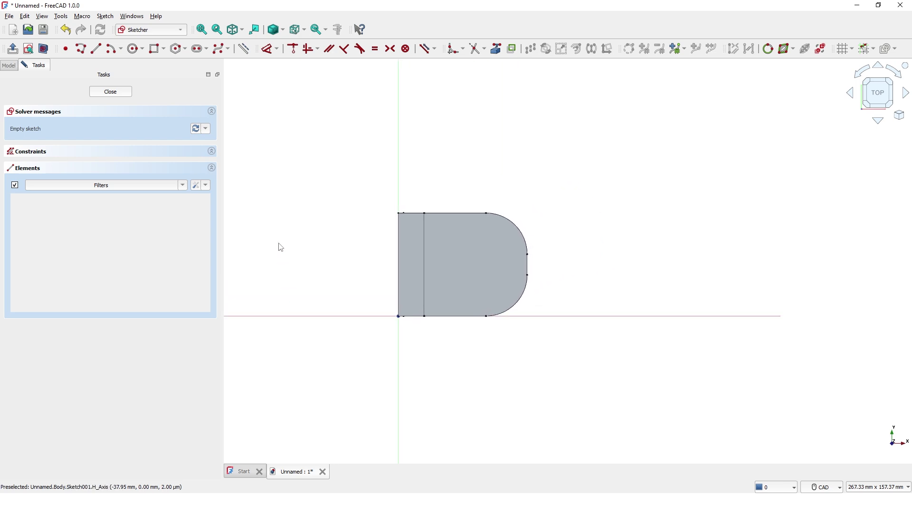
Step: Set the draw style to Wireframe and centre the shell outline in the sketch view
left_click(282, 32)
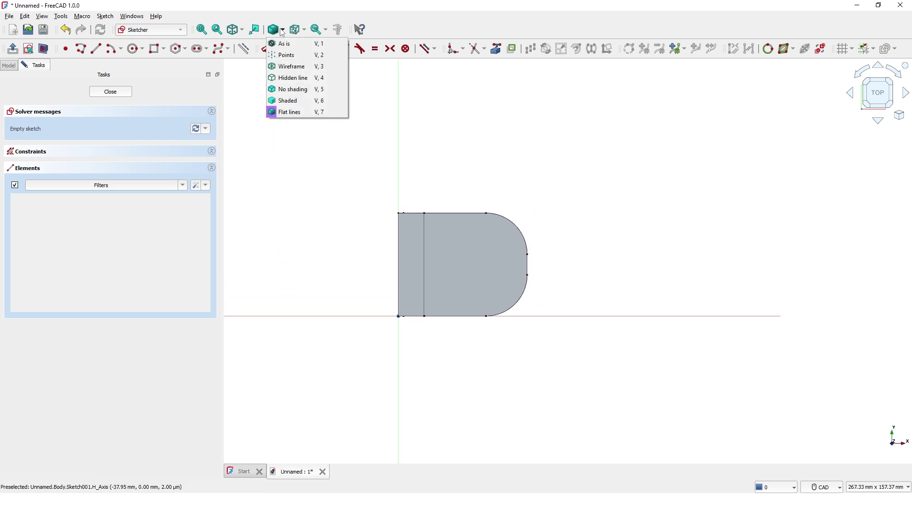
left_click(288, 65)
scroll(381, 282, "down", 2)
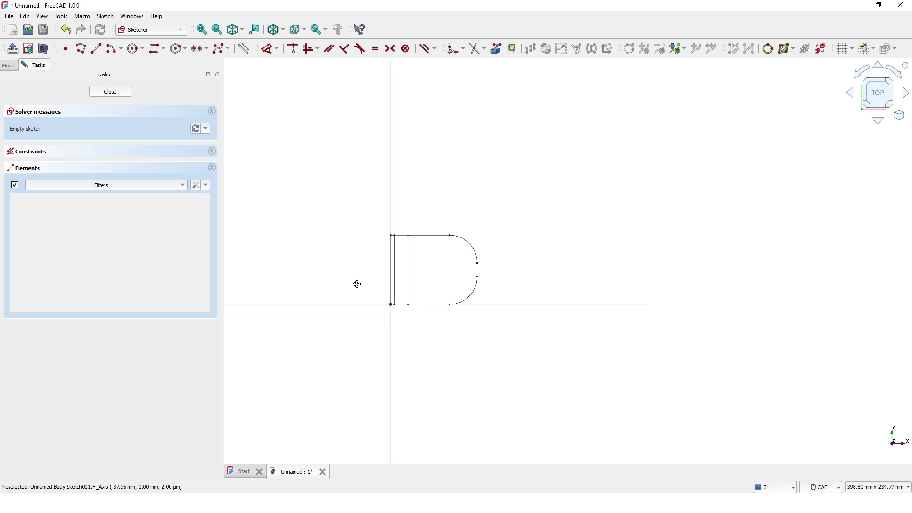
mouse_move(357, 283)
middle_mouse_down()
mouse_move(441, 304)
mouse_move(377, 315)
mouse_move(394, 323)
mouse_move(554, 242)
mouse_move(547, 246)
middle_mouse_up()
scroll(421, 305, "up", 2)
scroll(448, 305, "up", 3)
middle_click_drag(425, 249, 593, 246)
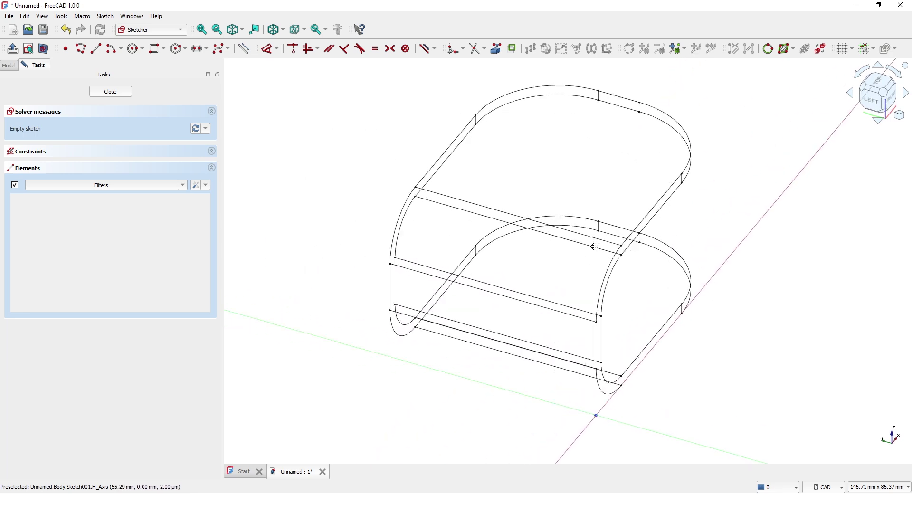
scroll(556, 206, "up", 2)
middle_click_drag(556, 206, 534, 212)
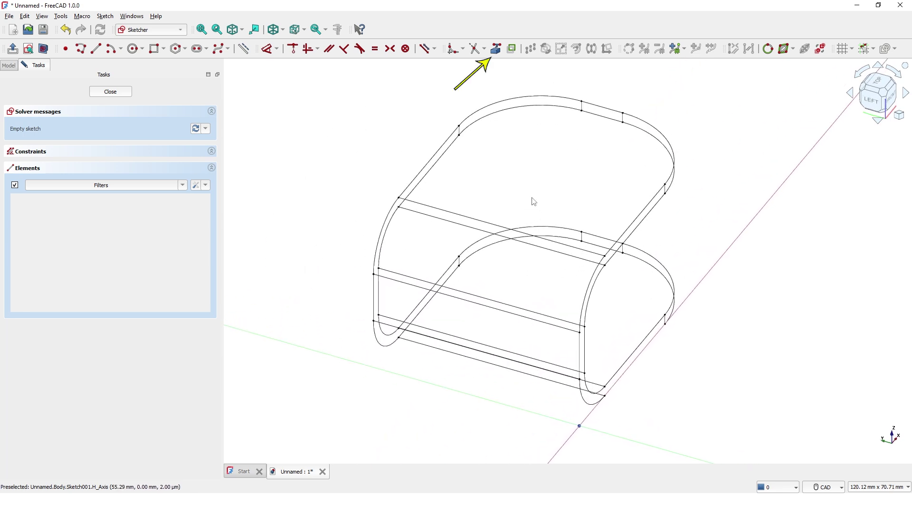
Step: Project the shell's straight edge and its top and right curved edges as external geometry, viewed from Top
left_click(498, 55)
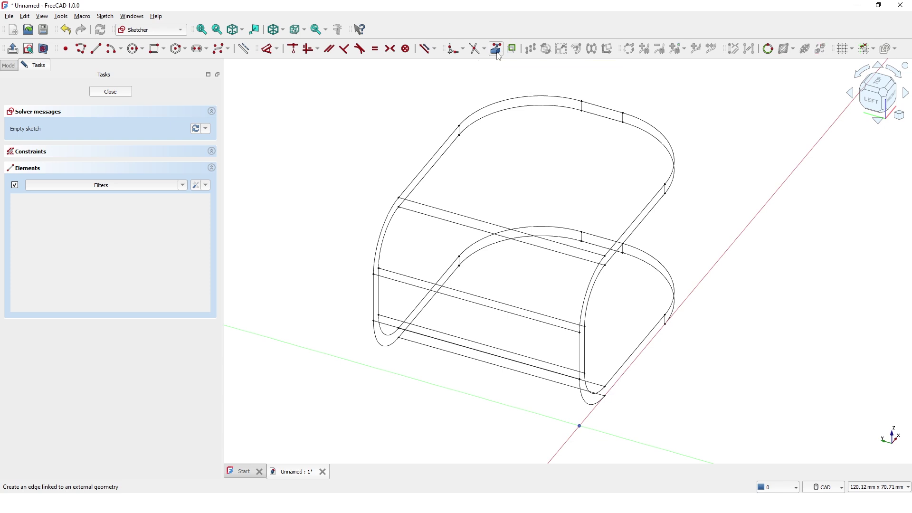
left_click(498, 54)
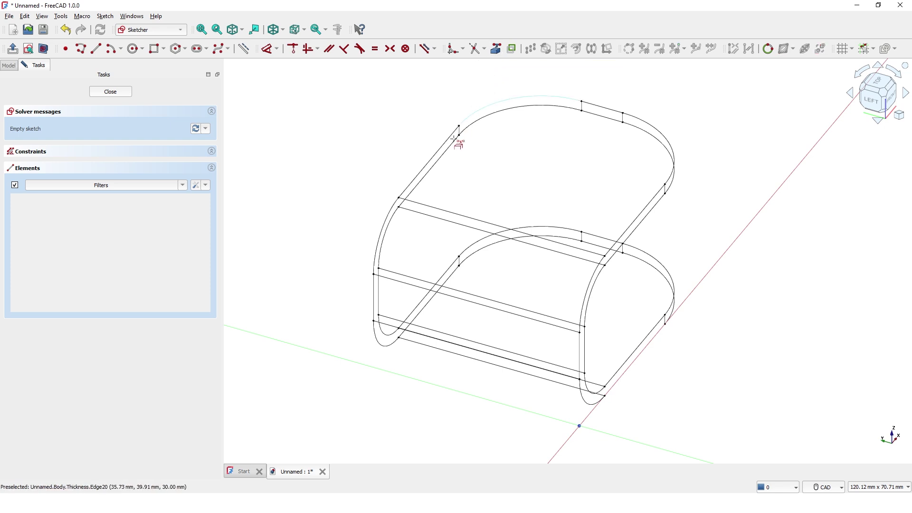
left_click(392, 282)
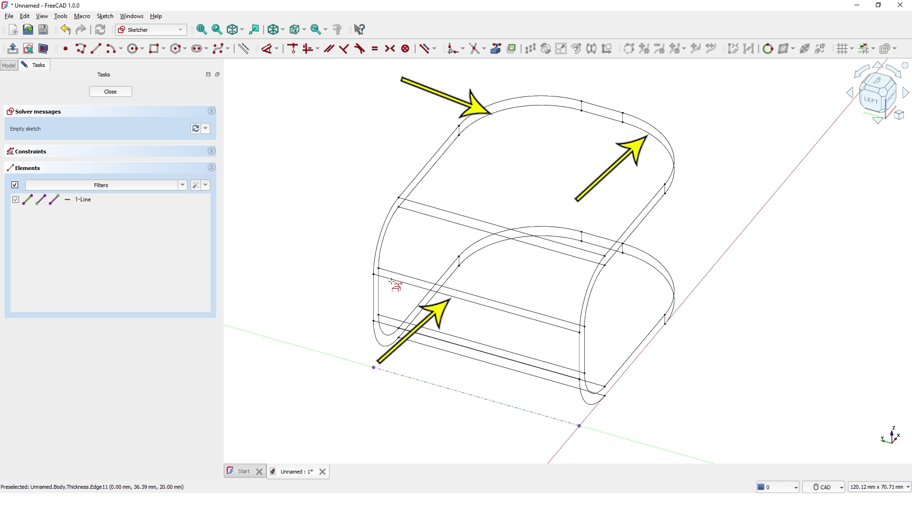
left_click(513, 109)
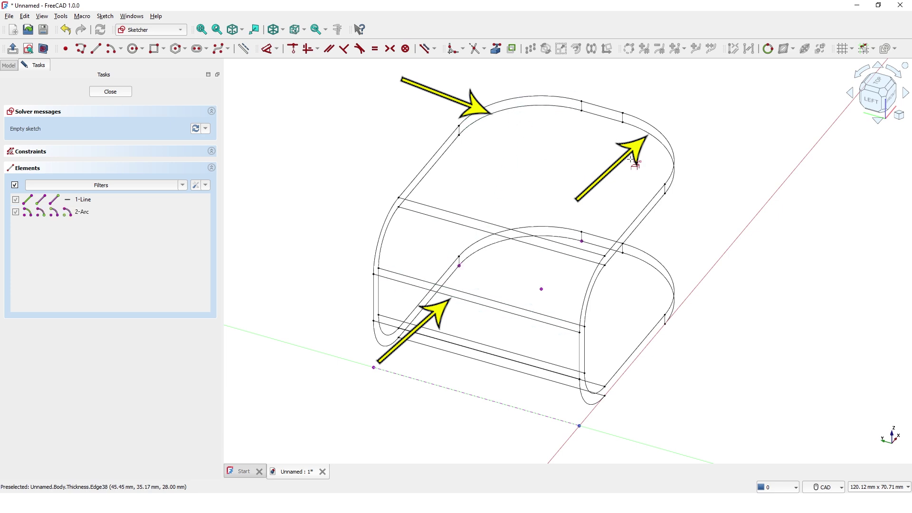
left_click(653, 140)
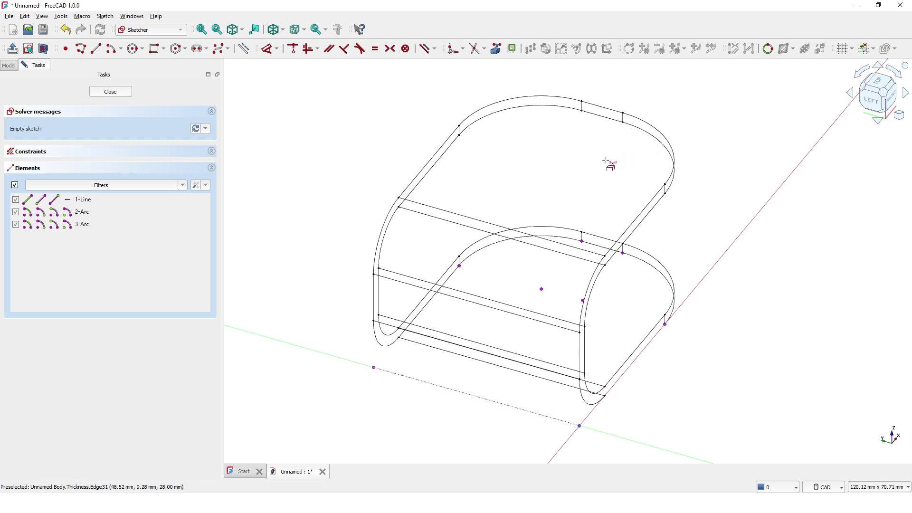
key("Escape")
left_click(878, 84)
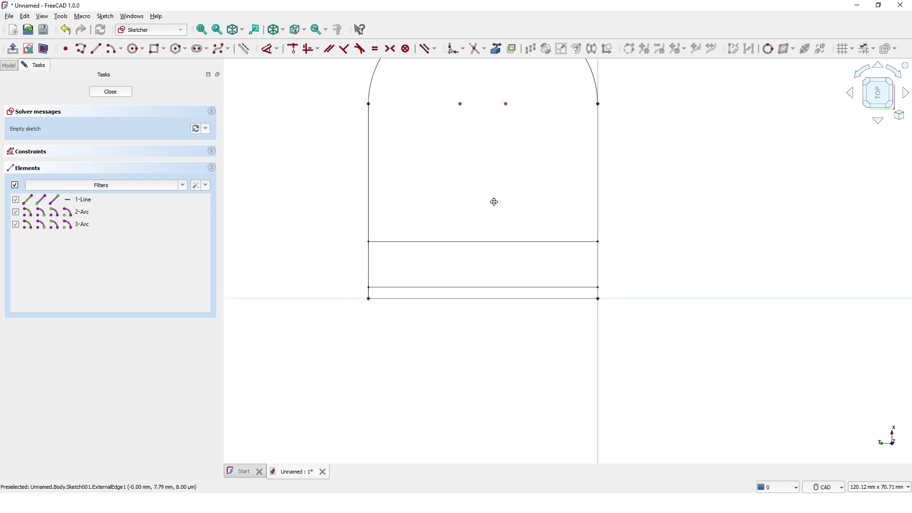
middle_click_drag(494, 206, 465, 292)
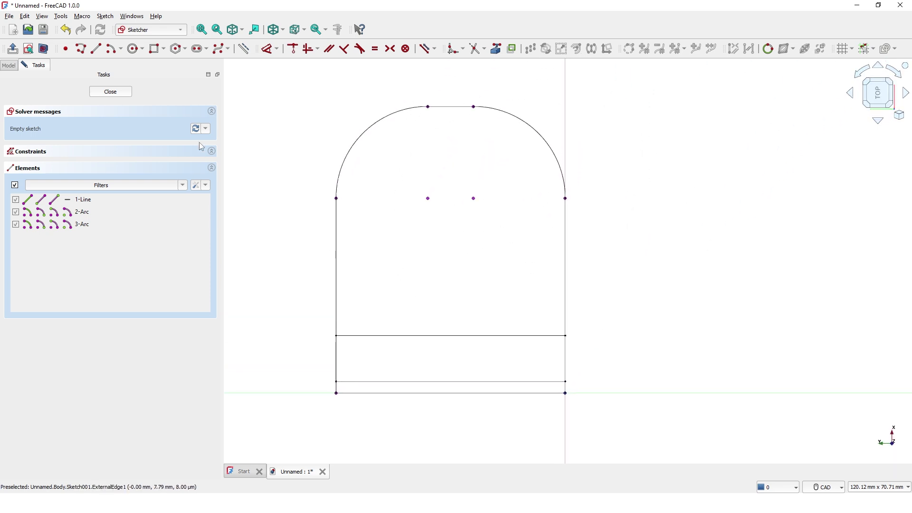
Step: Draw a rectangle from the outline's bottom edge up to a corner just below the arch
left_click(159, 49)
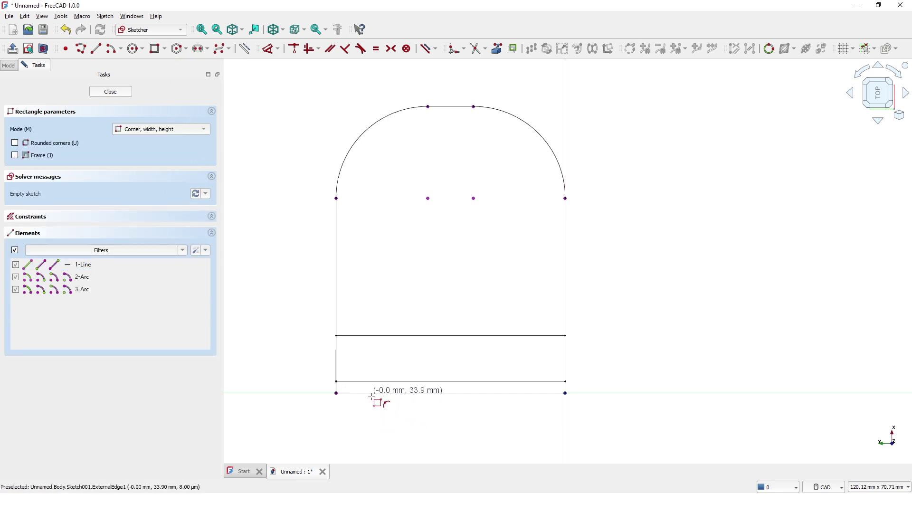
left_click(386, 384)
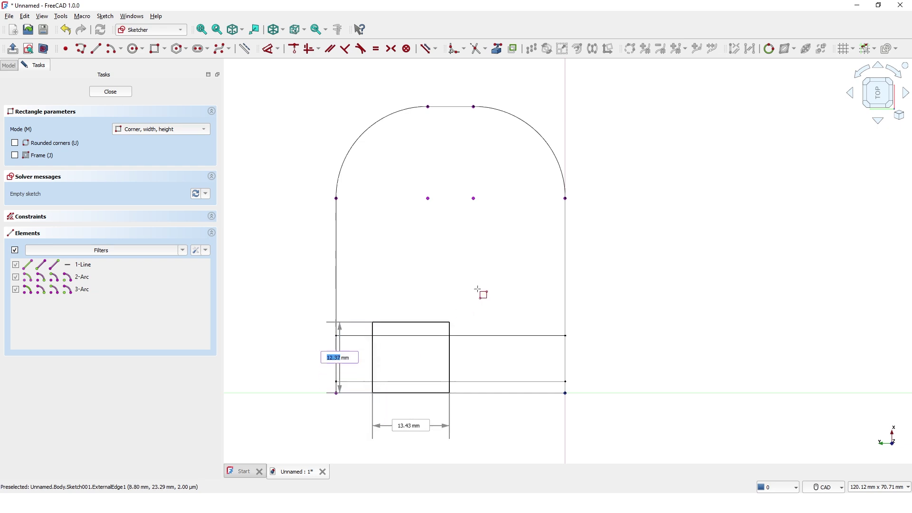
left_click(529, 148)
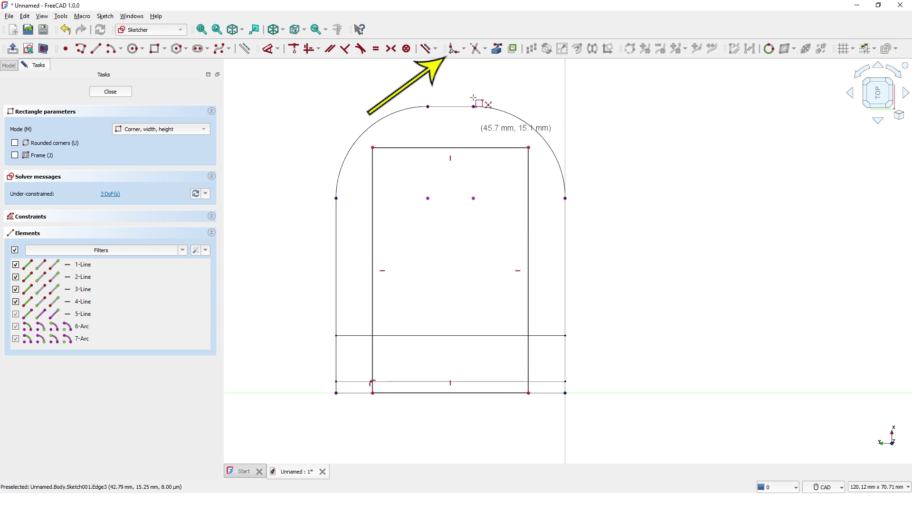
Step: Fillet the rectangle's top-right and top-left corners in Sketch001
left_click(453, 48)
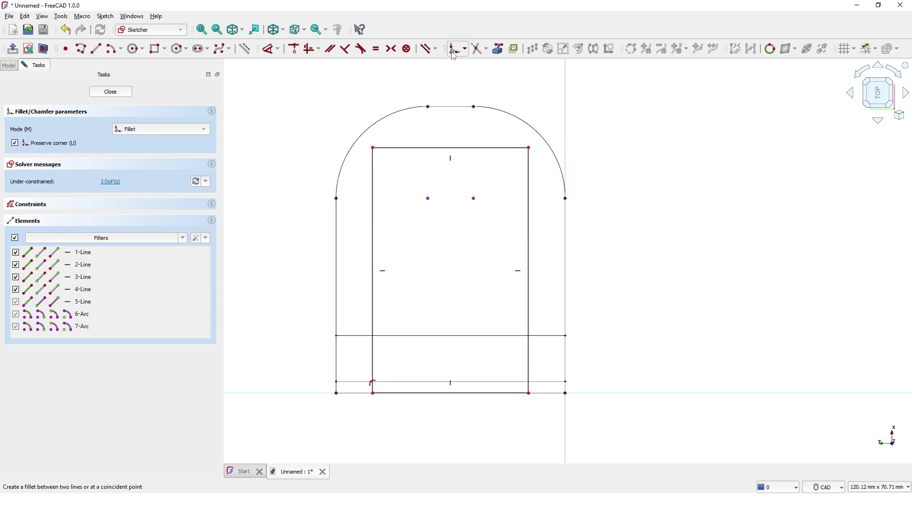
left_click(530, 148)
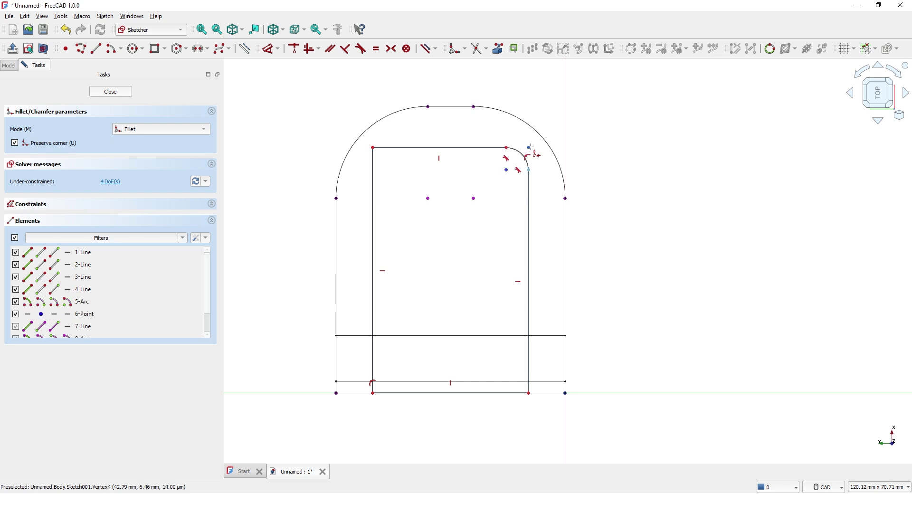
left_click(373, 149)
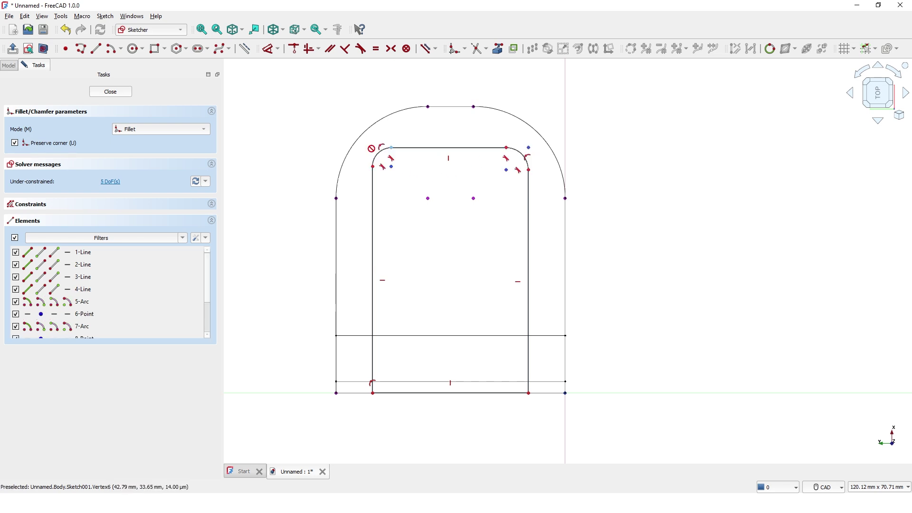
right_click(402, 135)
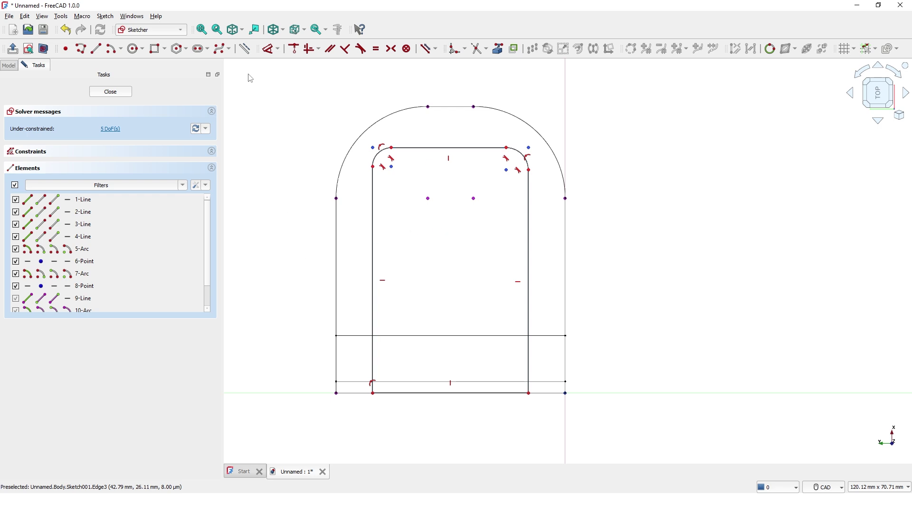
Step: Draw four construction lines linking the outer arc's endpoints to the inner fillet corners
left_click(245, 50)
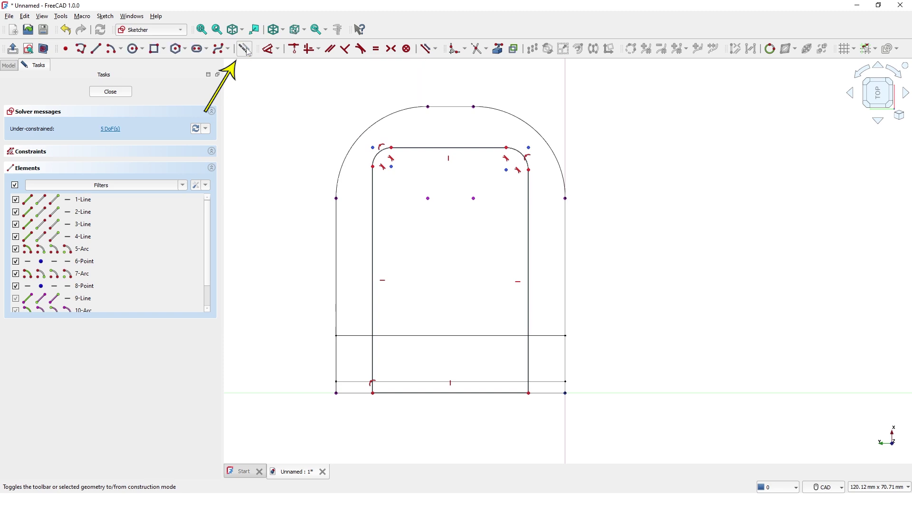
left_click(95, 49)
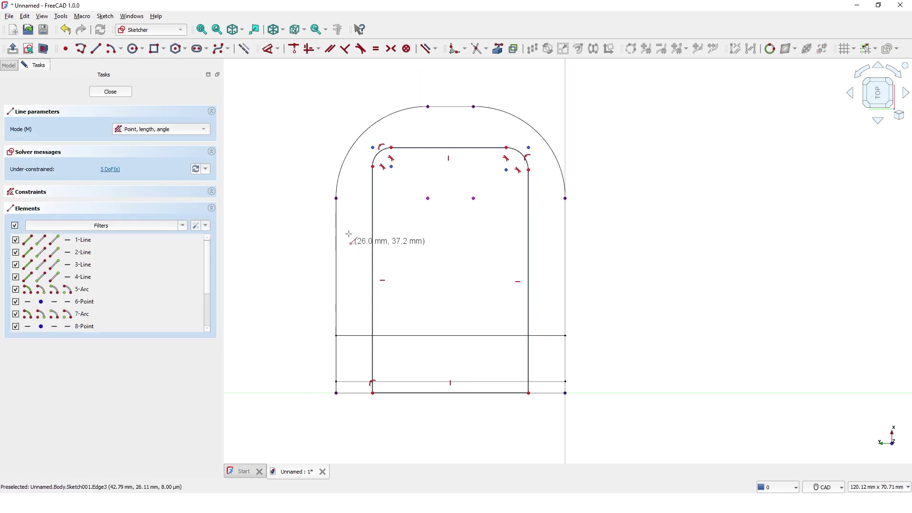
left_click(337, 198)
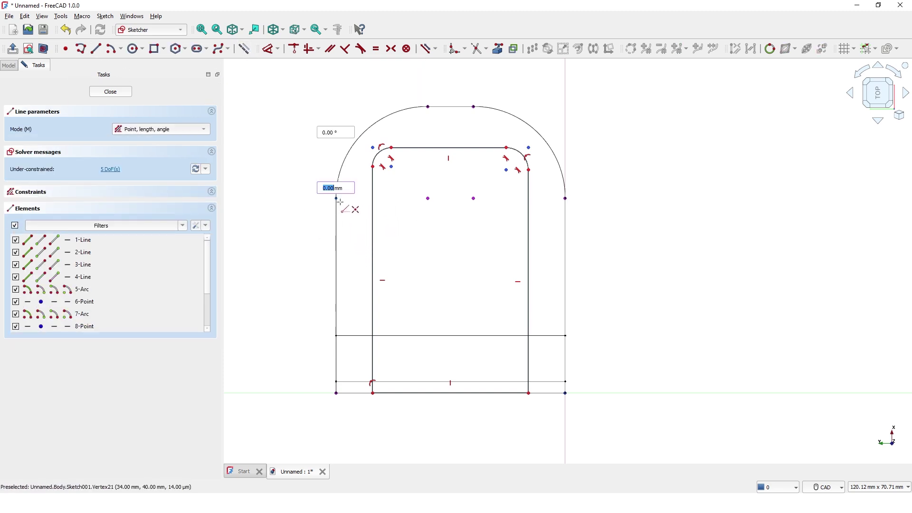
left_click(373, 167)
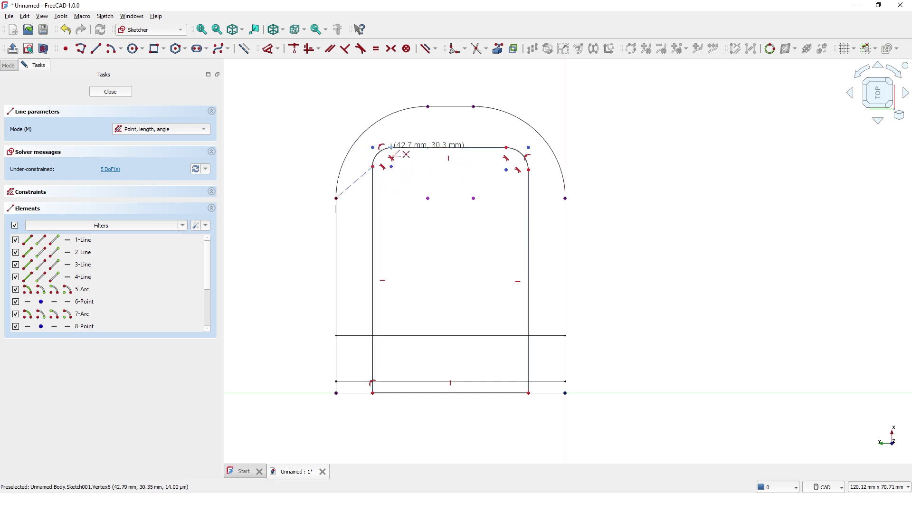
left_click(391, 147)
left_click(428, 107)
left_click(473, 107)
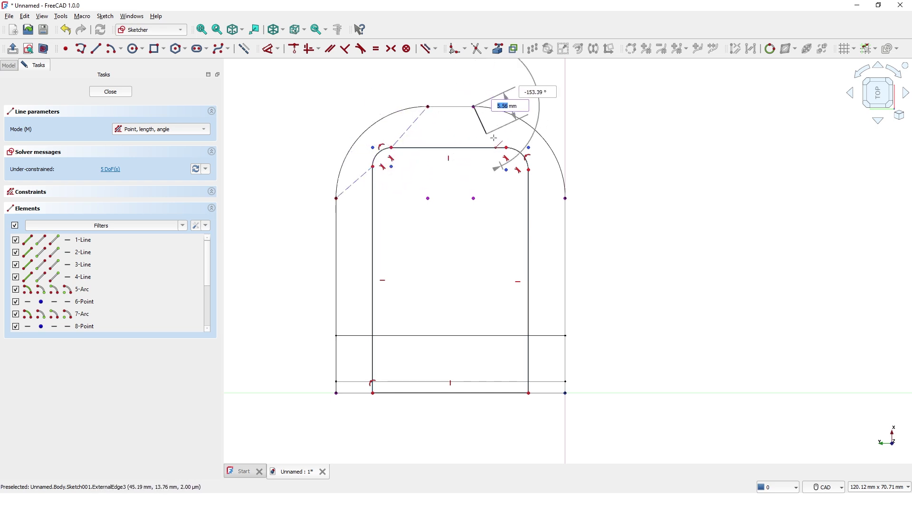
left_click(507, 147)
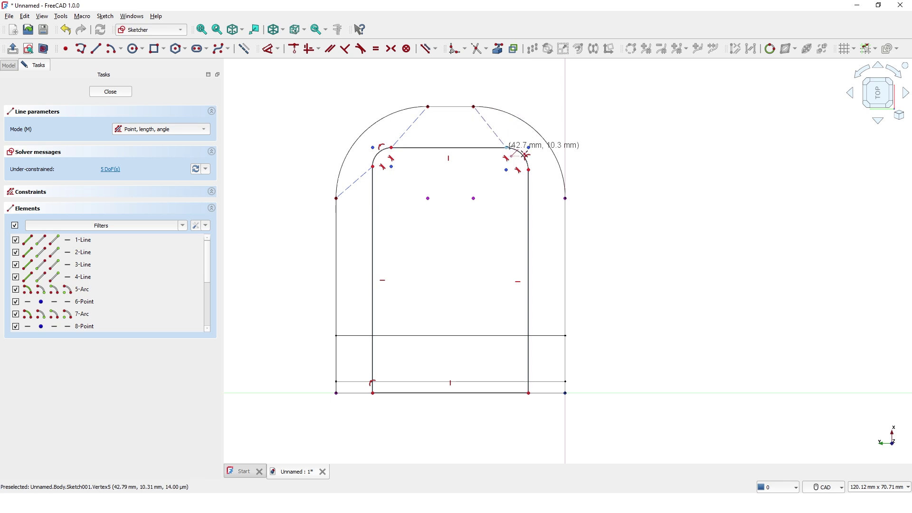
left_click(529, 170)
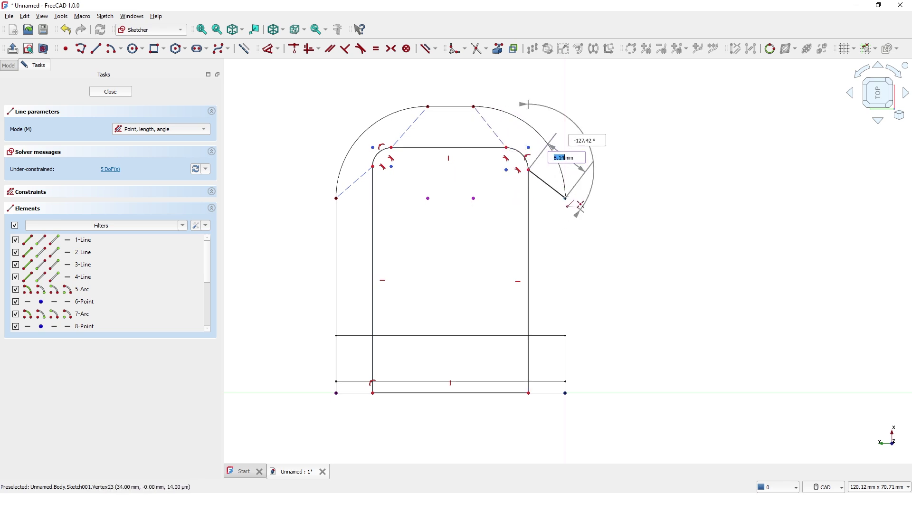
left_click(566, 199)
right_click(327, 111)
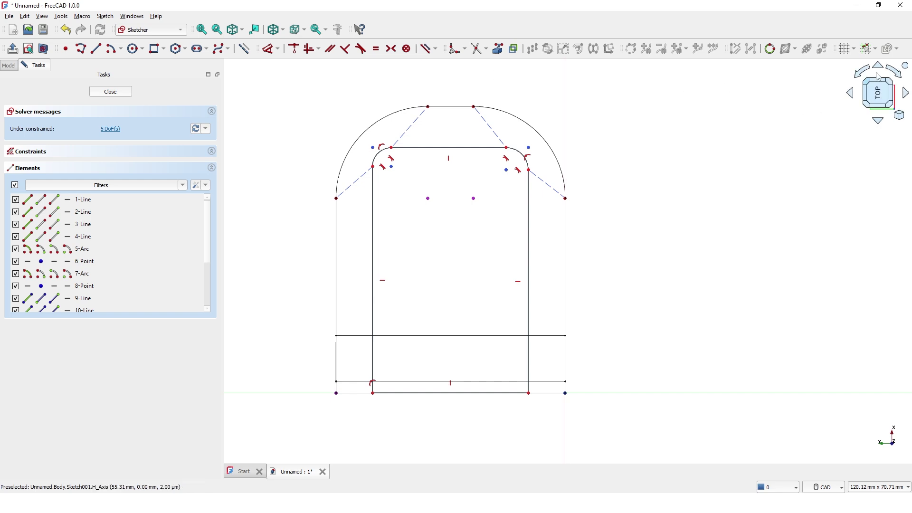
Step: Rotate the sketch view 90° with the navigation cube and recentre the profile
left_click(900, 76)
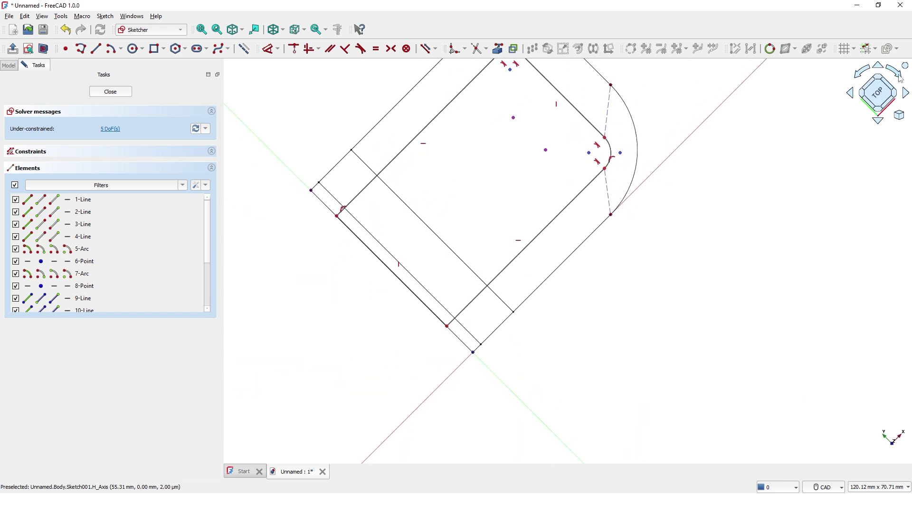
left_click(900, 76)
middle_click_drag(754, 195, 663, 299)
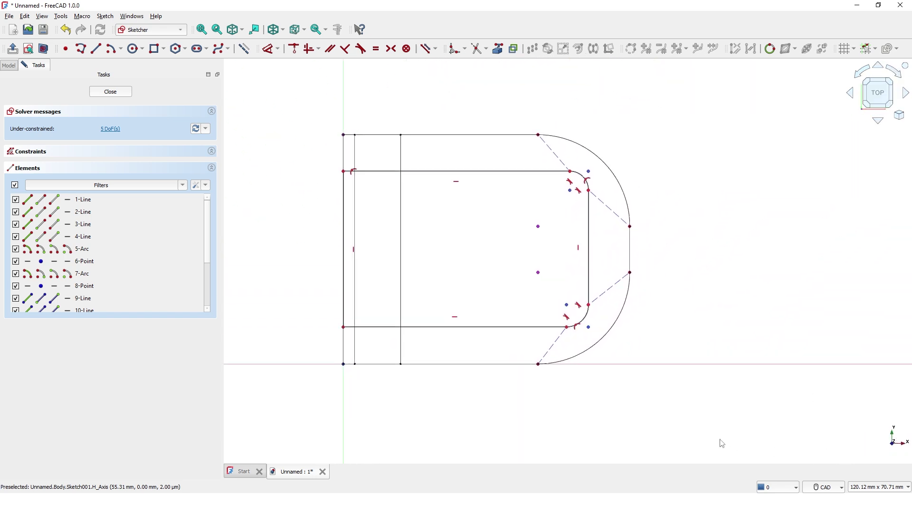
middle_click_drag(715, 440, 717, 456)
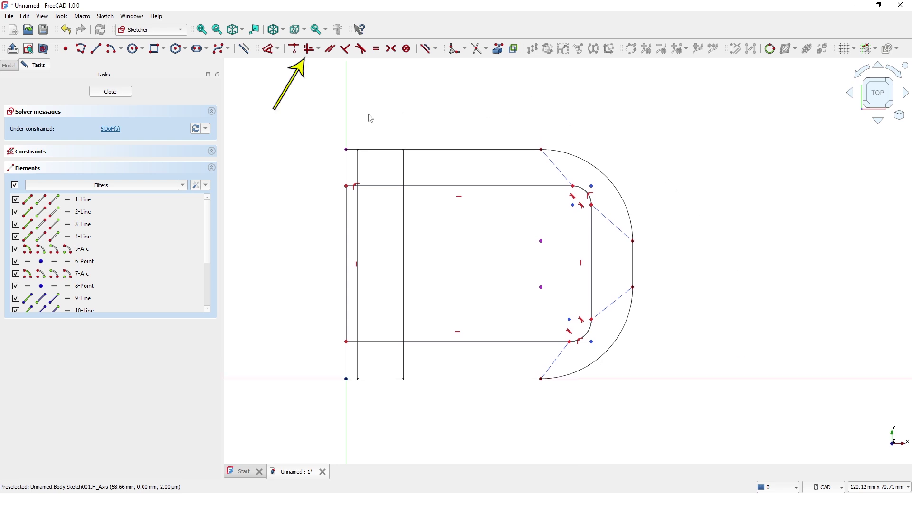
Step: Constrain the upper and lower right construction lines horizontal
left_click(319, 52)
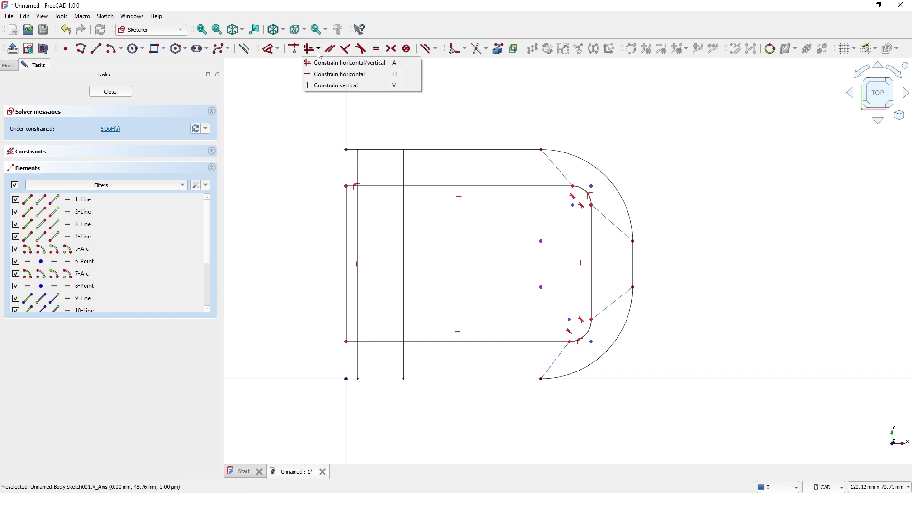
left_click(313, 76)
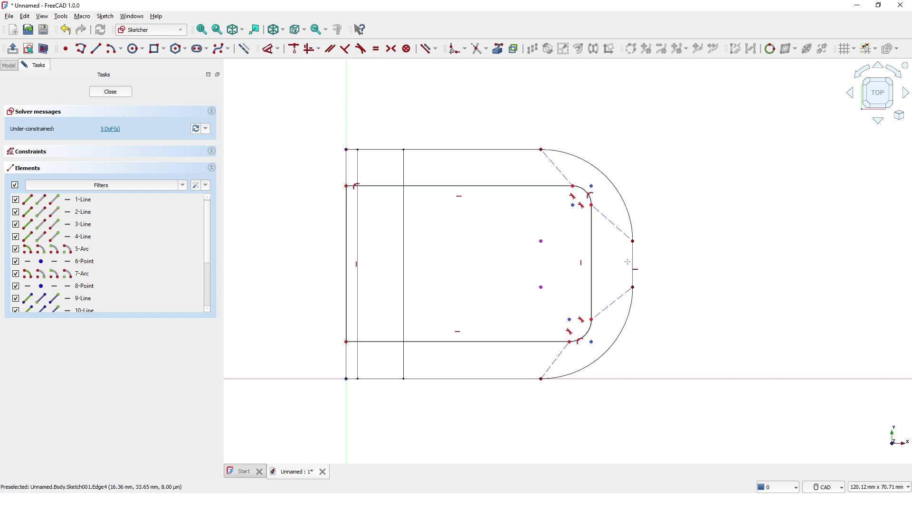
left_click(617, 228)
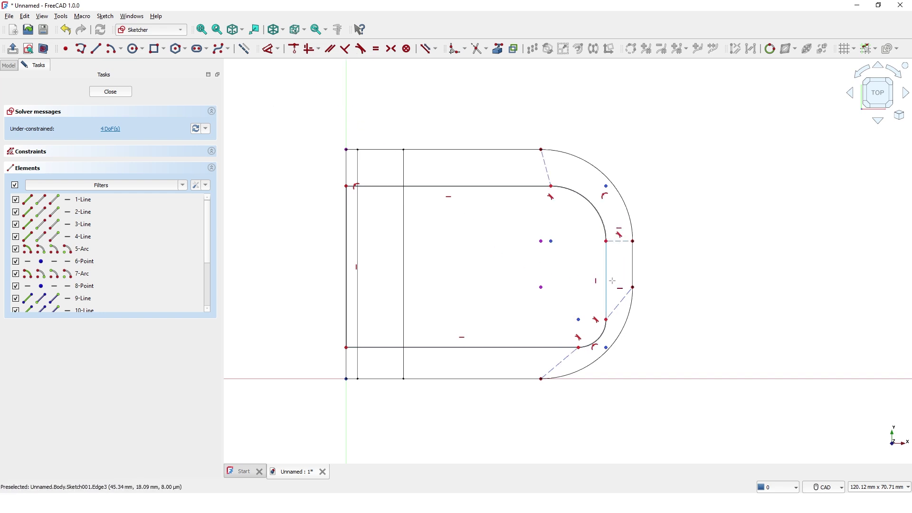
left_click(621, 312)
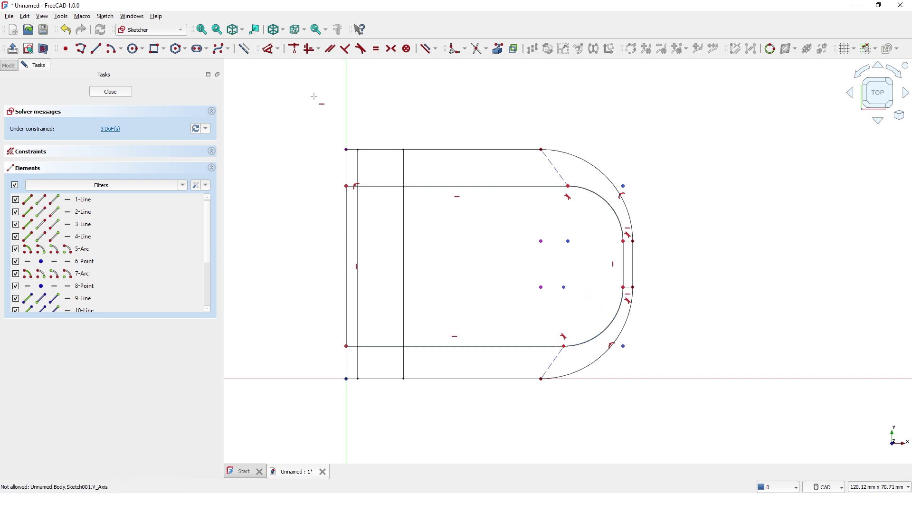
Step: Constrain the top and bottom construction lines vertical
left_click(320, 50)
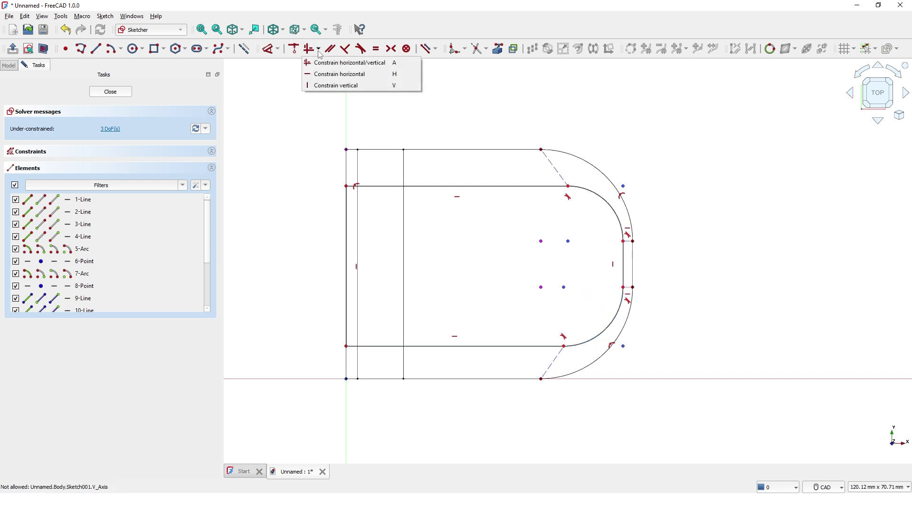
left_click(321, 86)
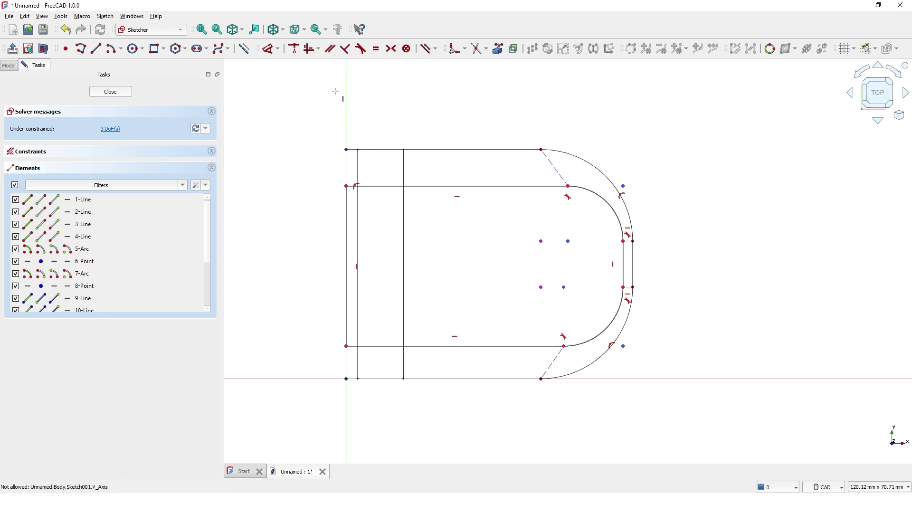
left_click(556, 170)
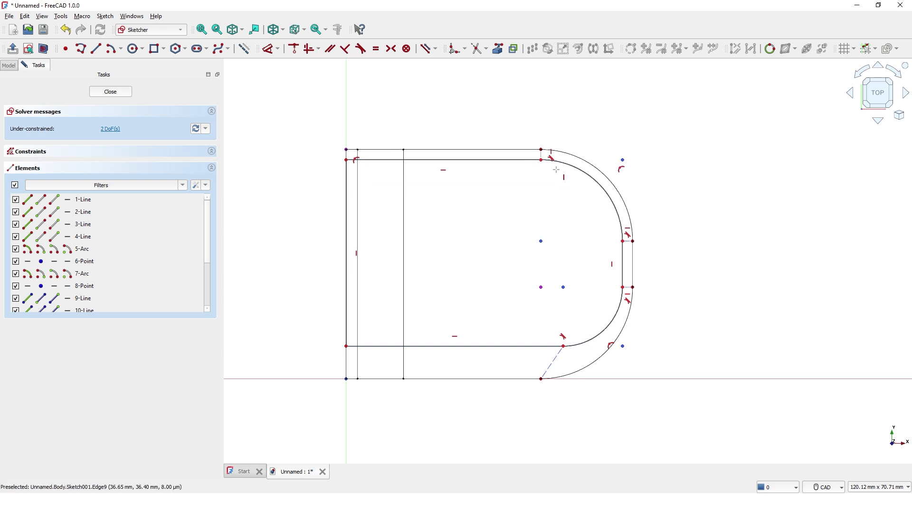
left_click(552, 364)
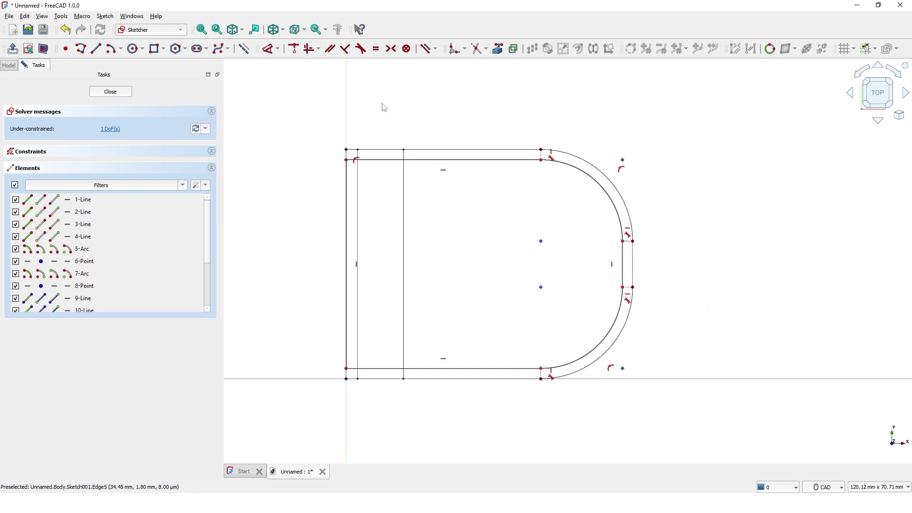
Step: Dimension the short vertical corner gap between the outlines as 5 mm
left_click(278, 50)
left_click(310, 67)
scroll(537, 146, "up", 2)
scroll(539, 144, "up", 4)
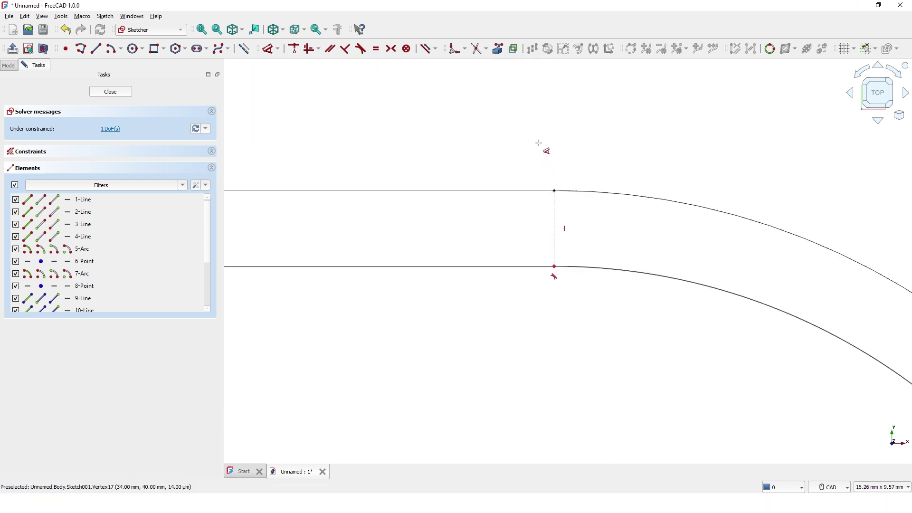
left_click(552, 247)
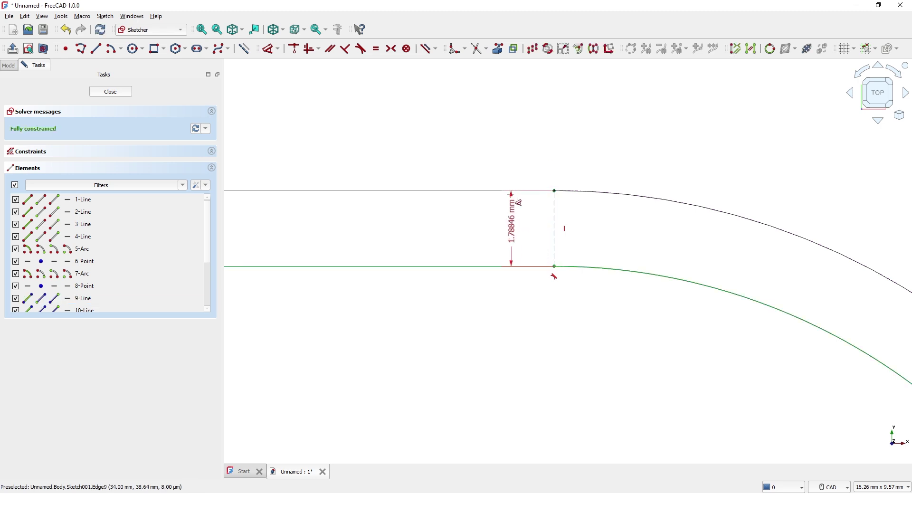
left_click(492, 135)
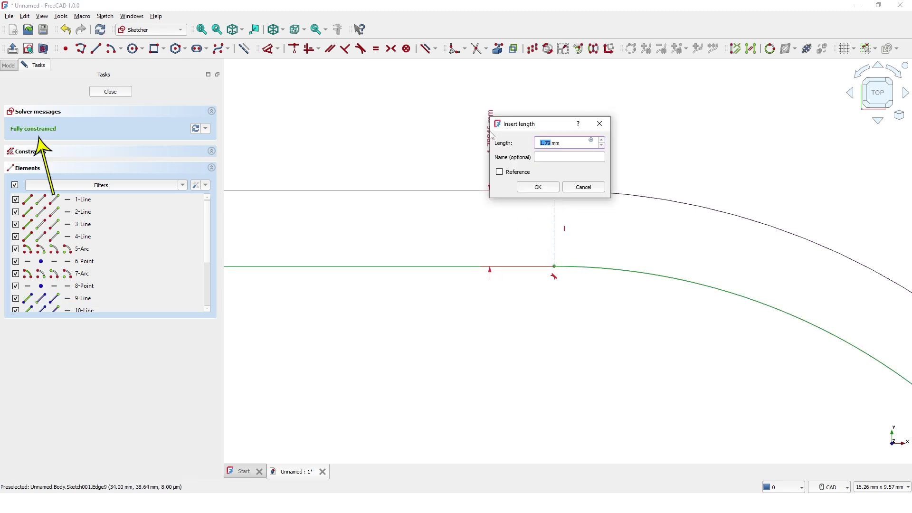
type("5")
key("Return")
scroll(489, 131, "down", 4)
scroll(385, 125, "down", 3)
middle_click_drag(413, 140, 408, 129)
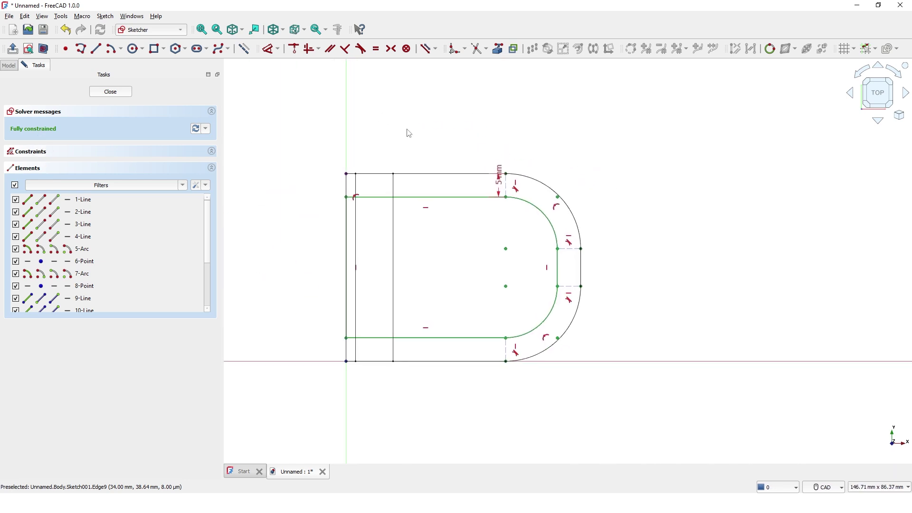
left_click(898, 116)
Step: Switch to isometric view, turn construction mode off, and set draw style to As is
left_click(860, 147)
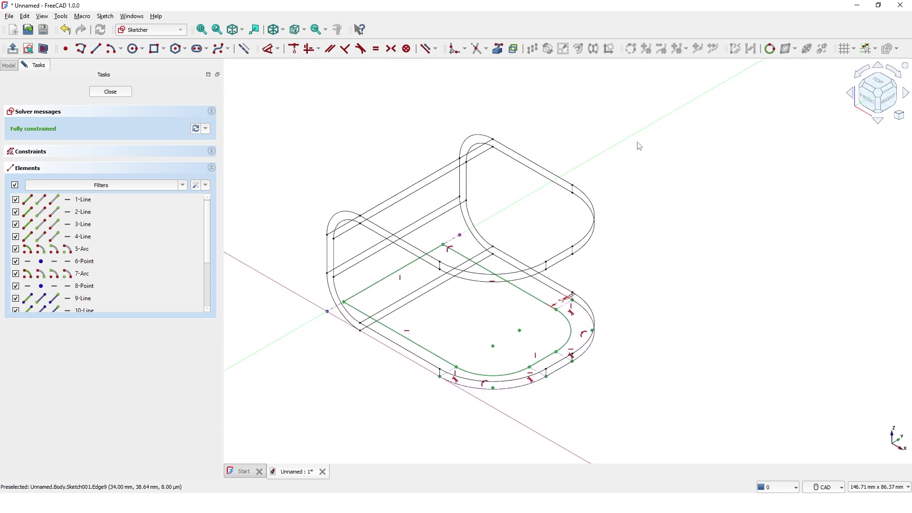
key("k")
key("a")
left_click(244, 49)
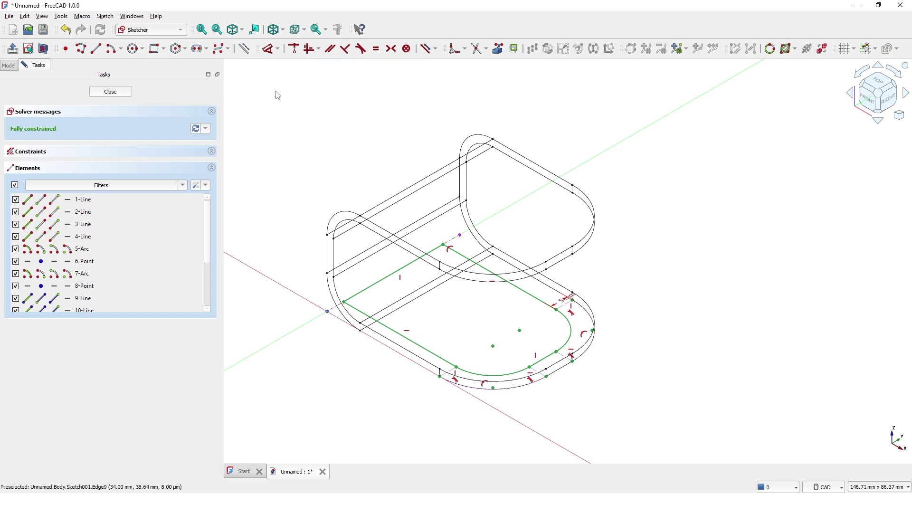
left_click(284, 31)
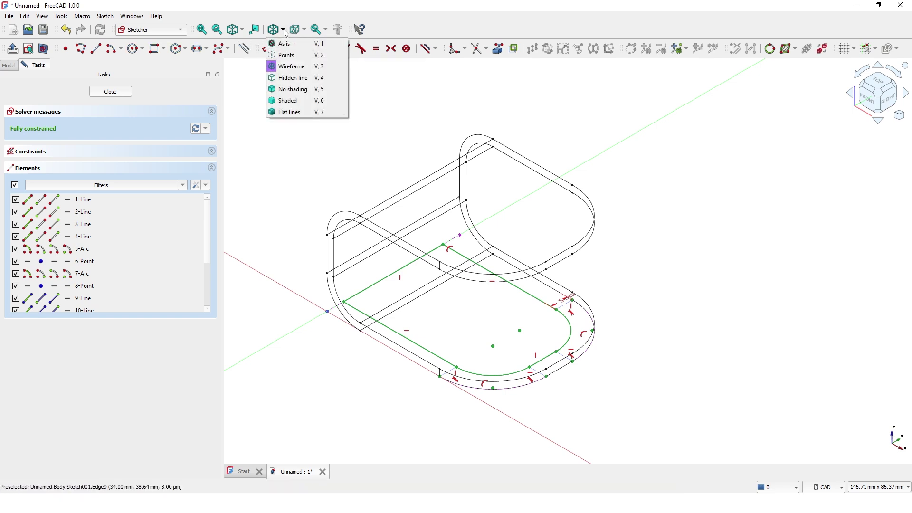
left_click(286, 44)
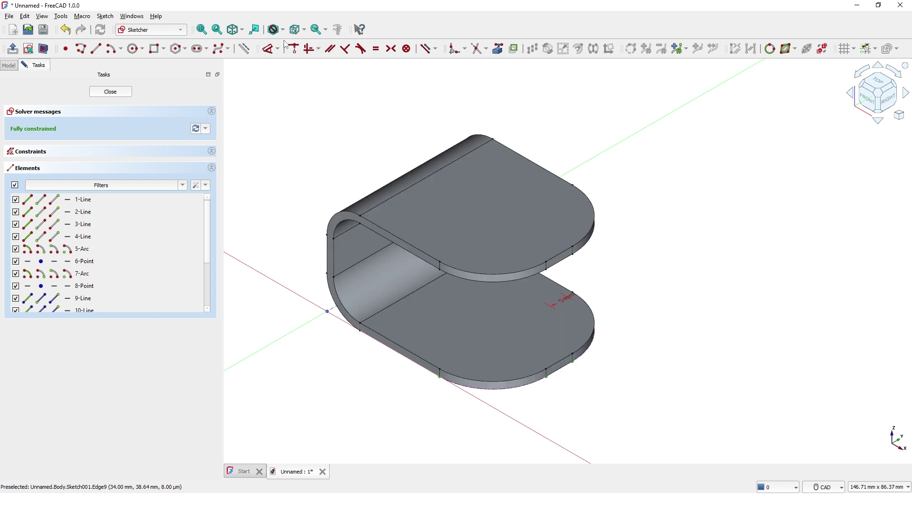
Step: Close Sketch001 and centre the bent plate in view
left_click(109, 92)
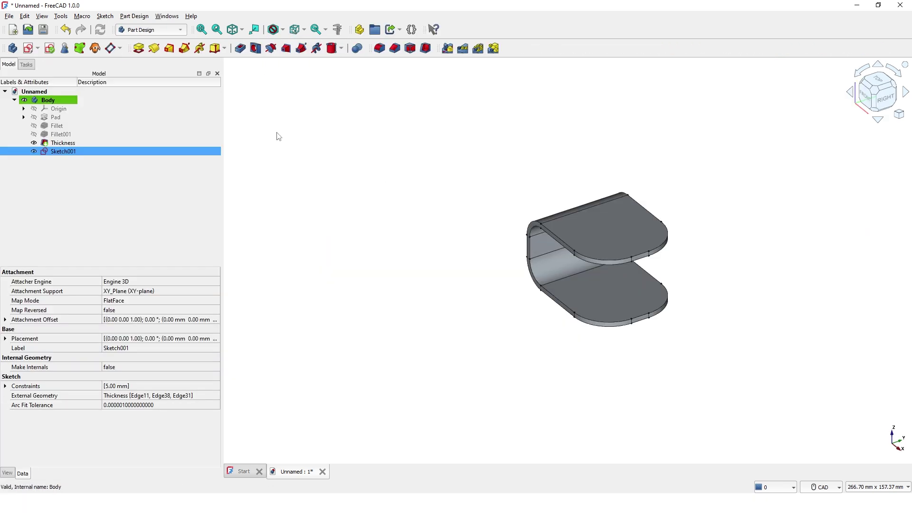
scroll(386, 146, "up", 4)
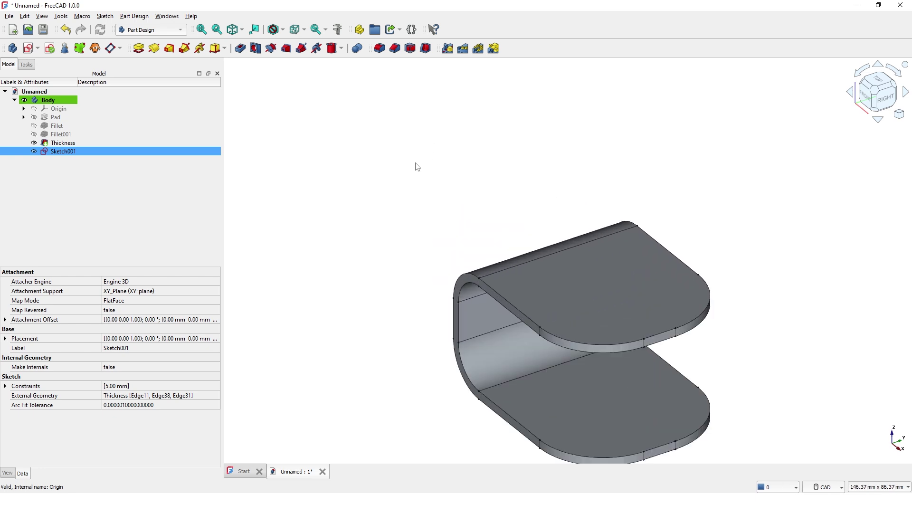
middle_click_drag(417, 166, 340, 107)
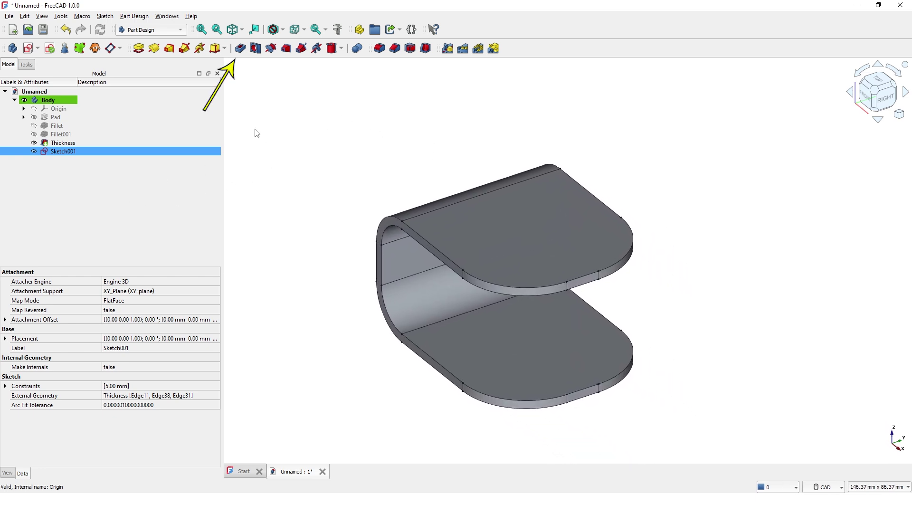
Step: Pocket Sketch001 with type Through all and Reversed ticked, hollowing the plate
left_click(240, 48)
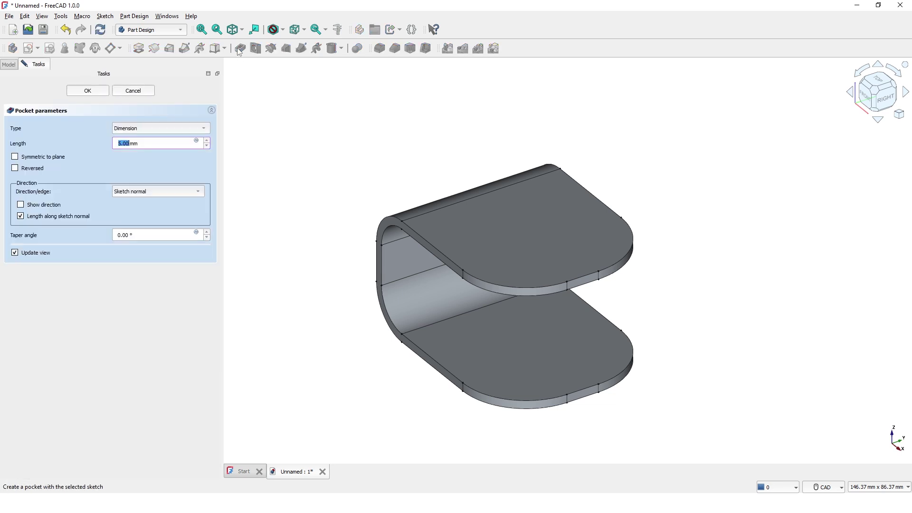
left_click(204, 128)
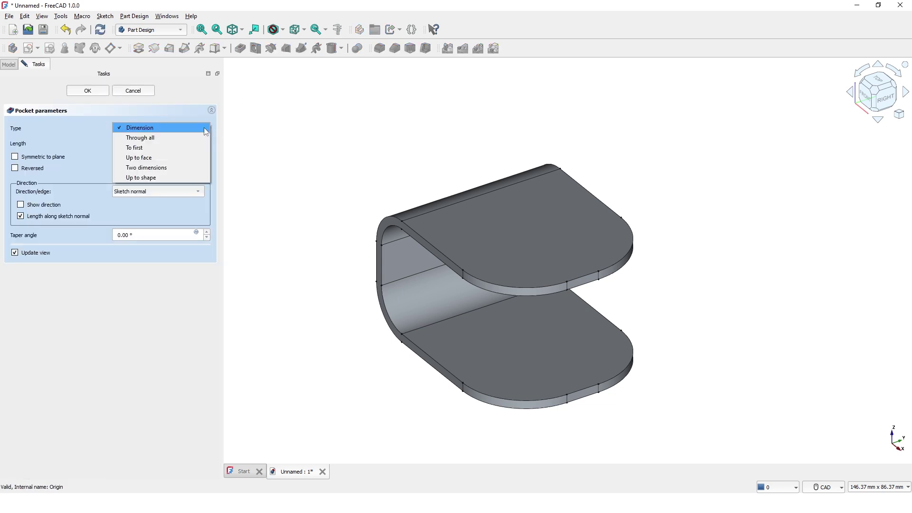
left_click(165, 135)
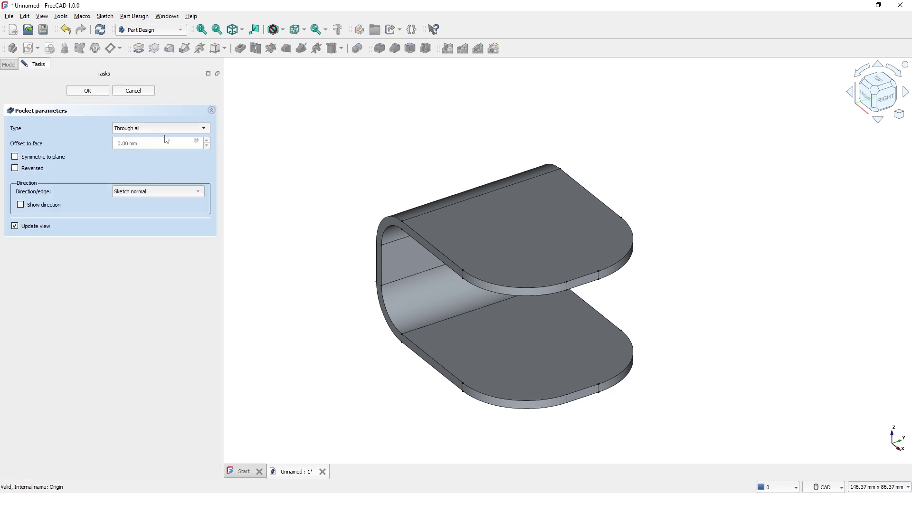
left_click(14, 168)
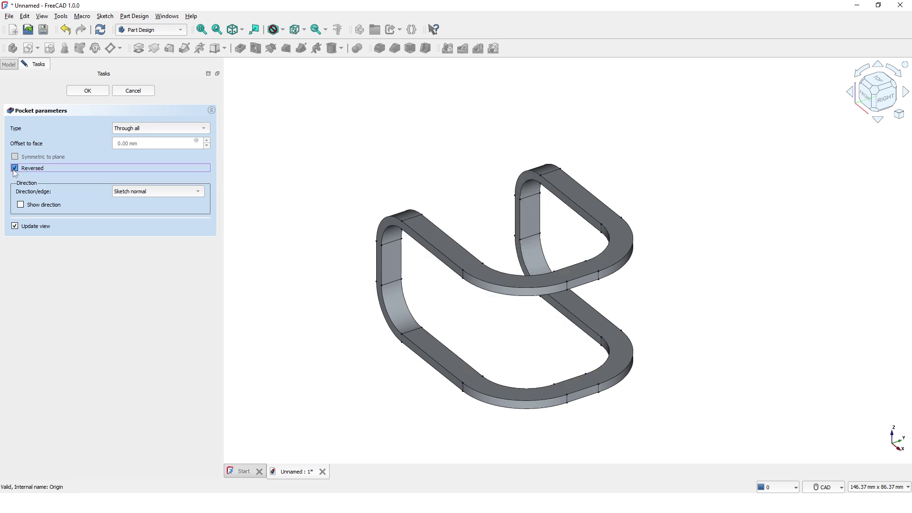
left_click(97, 91)
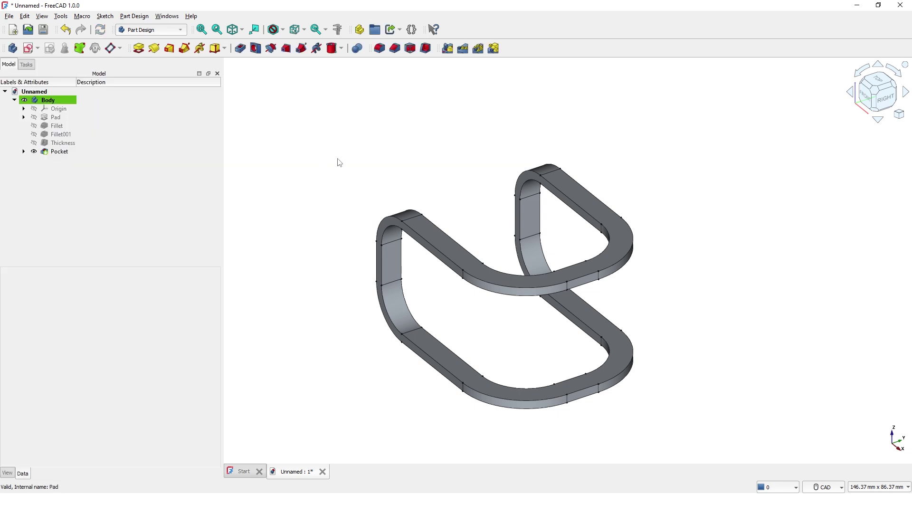
scroll(340, 162, "down", 3)
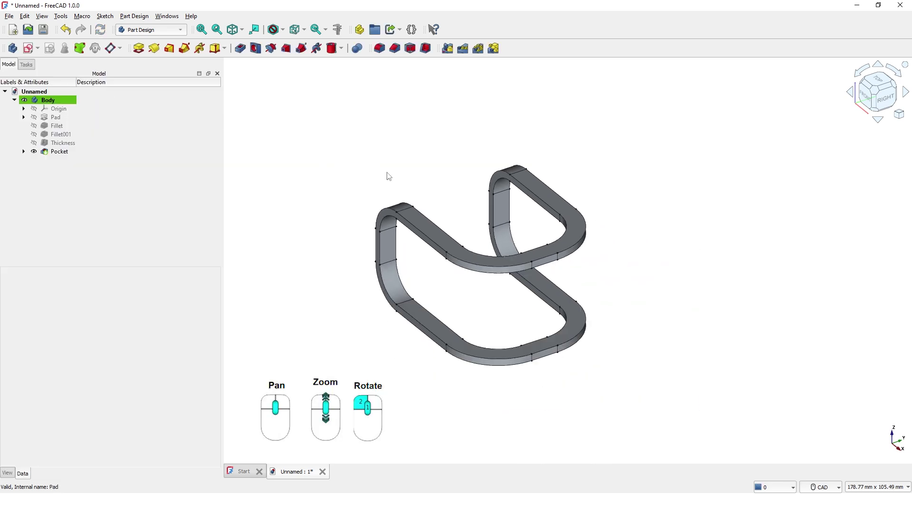
middle_click_drag(431, 189, 645, 257)
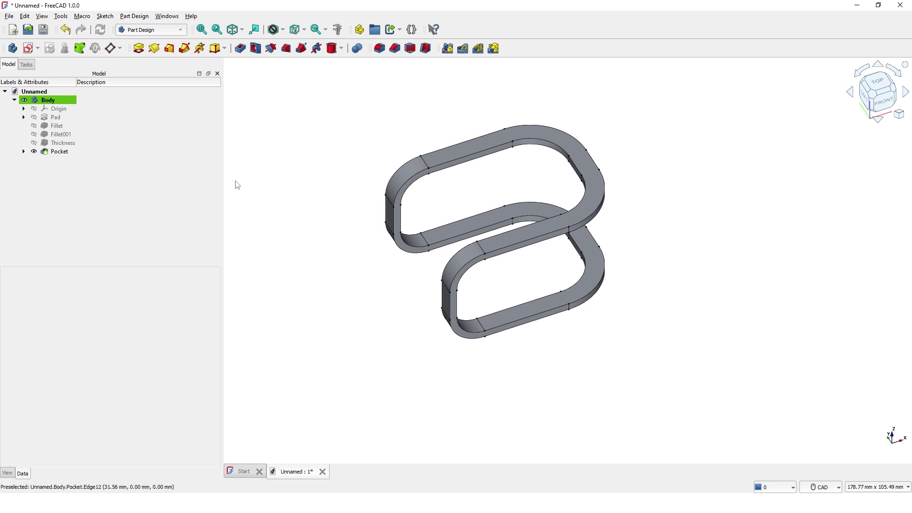
Step: Mirror the pocketed leg frame across its flat end face (Pocket:Face14)
left_click(447, 48)
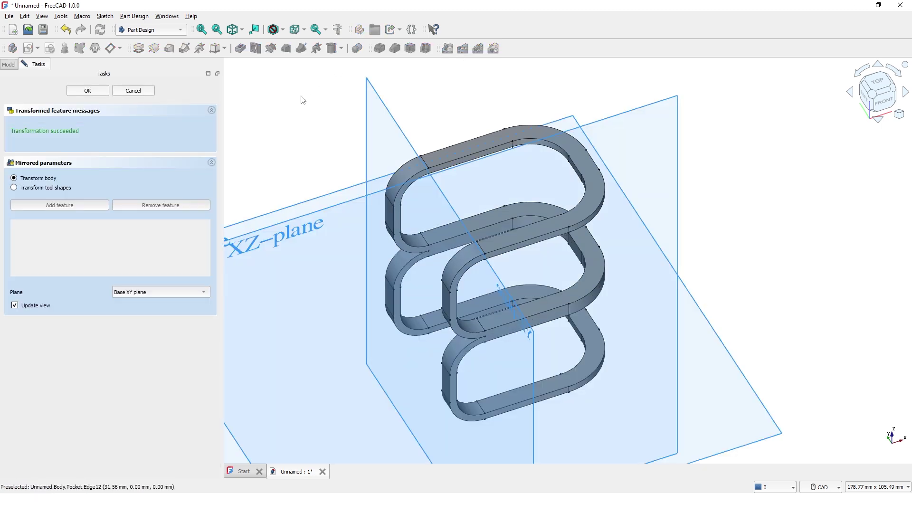
left_click(204, 295)
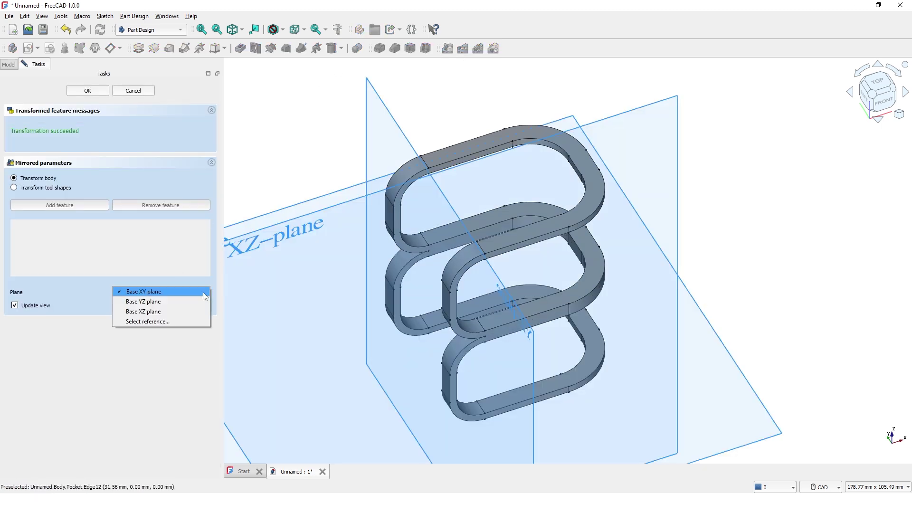
left_click(174, 321)
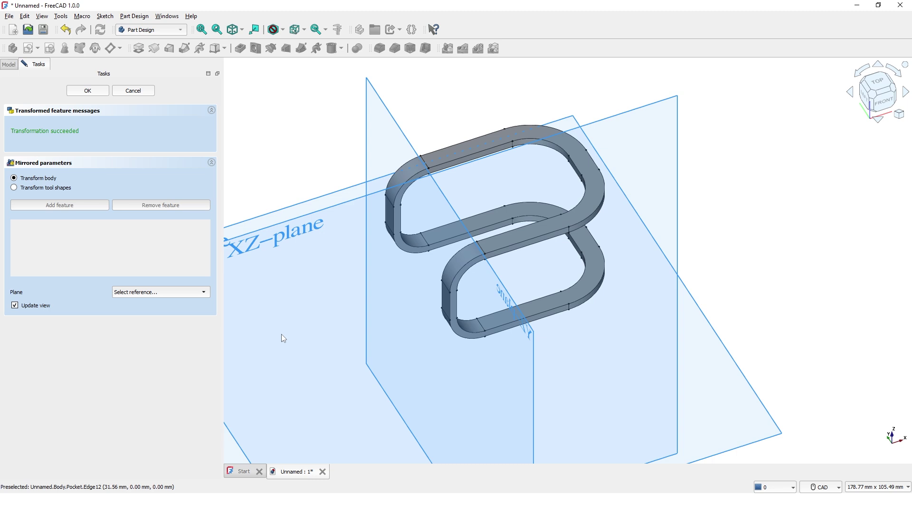
scroll(440, 310, "down", 2)
scroll(440, 310, "up", 10)
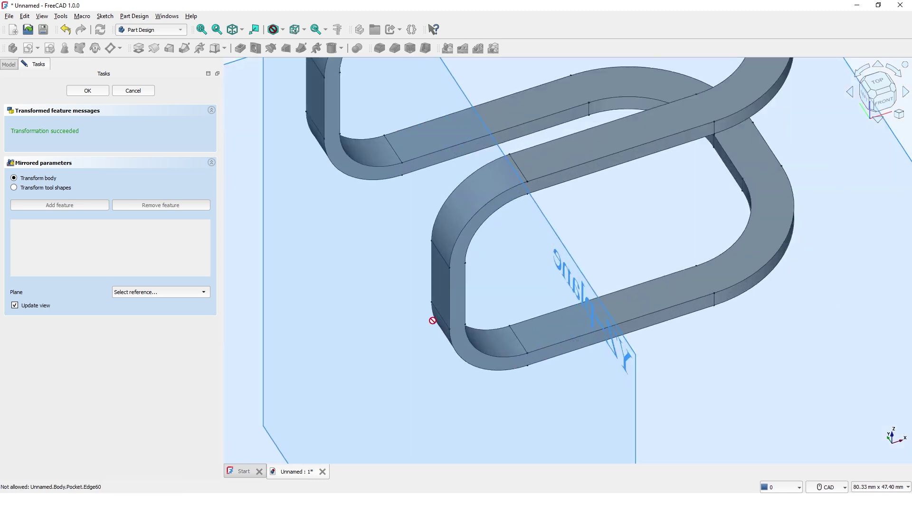
left_click(456, 266)
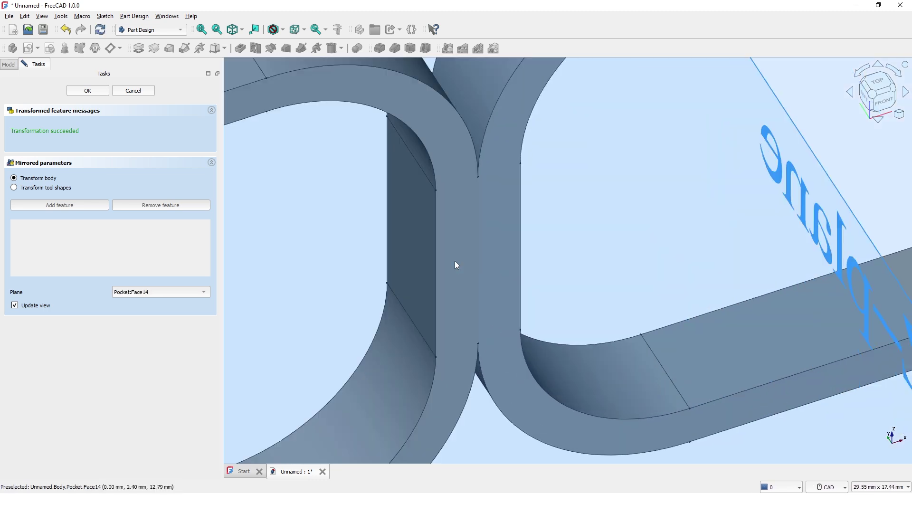
Step: Zoom and orbit to inspect the four mirrored rim loops
scroll(396, 269, "down", 5)
scroll(358, 274, "down", 8)
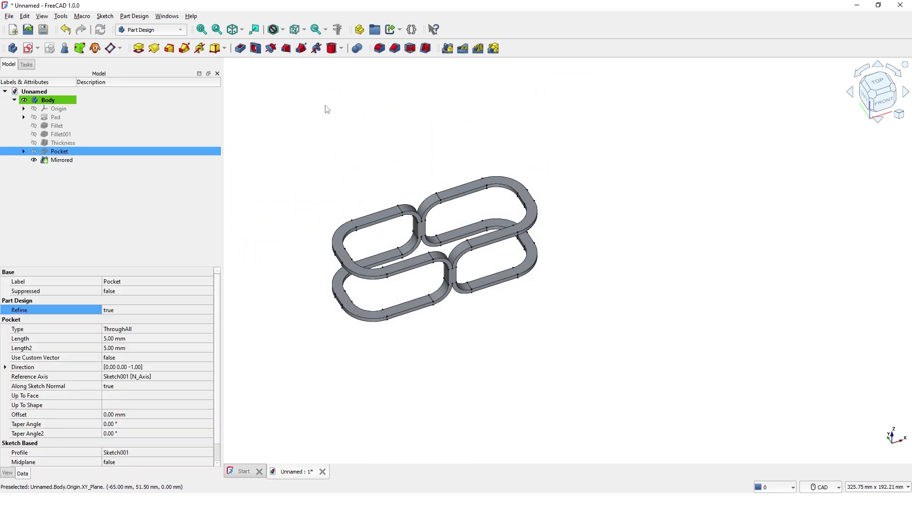
middle_click_drag(377, 165, 396, 137)
scroll(440, 251, "up", 5)
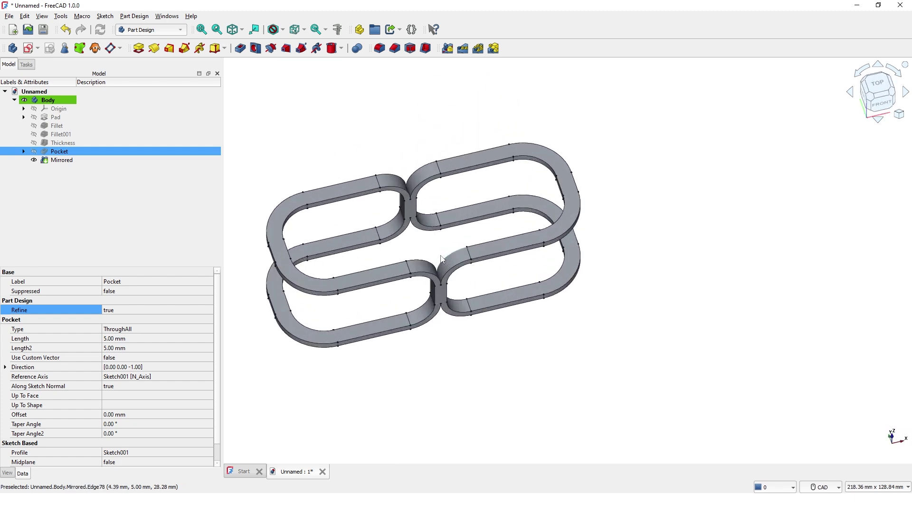
middle_click_drag(433, 245, 426, 385)
scroll(437, 337, "up", 1)
scroll(417, 328, "down", 3)
scroll(421, 326, "up", 2)
scroll(395, 254, "up", 4)
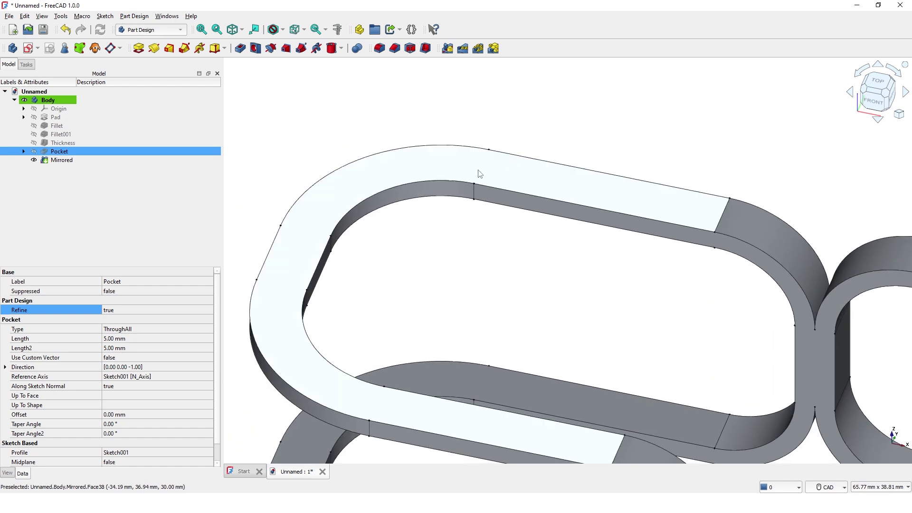
Step: Create a new sketch on the upper ring's top face
left_click(479, 174)
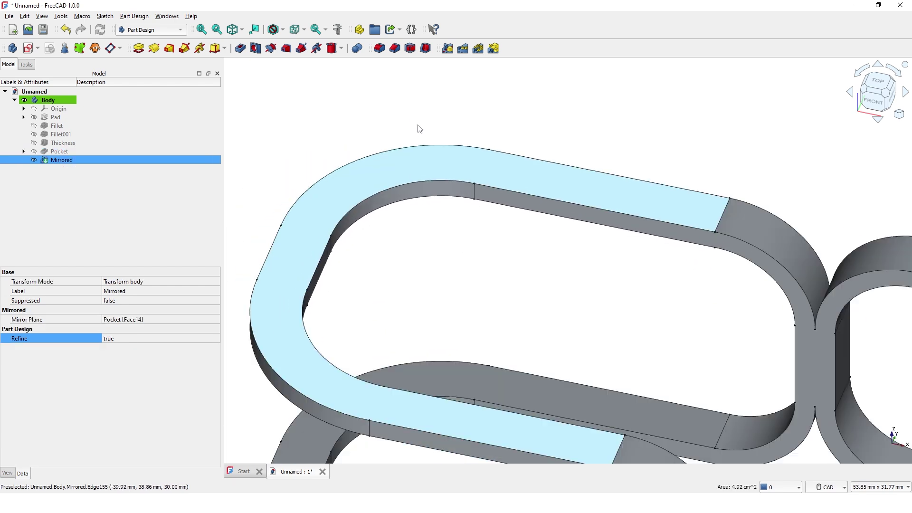
scroll(413, 123, "down", 4)
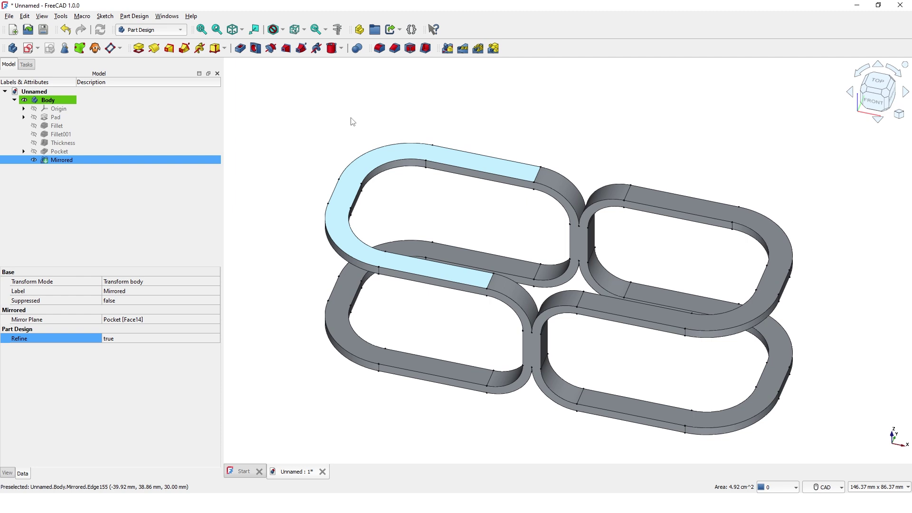
left_click(28, 49)
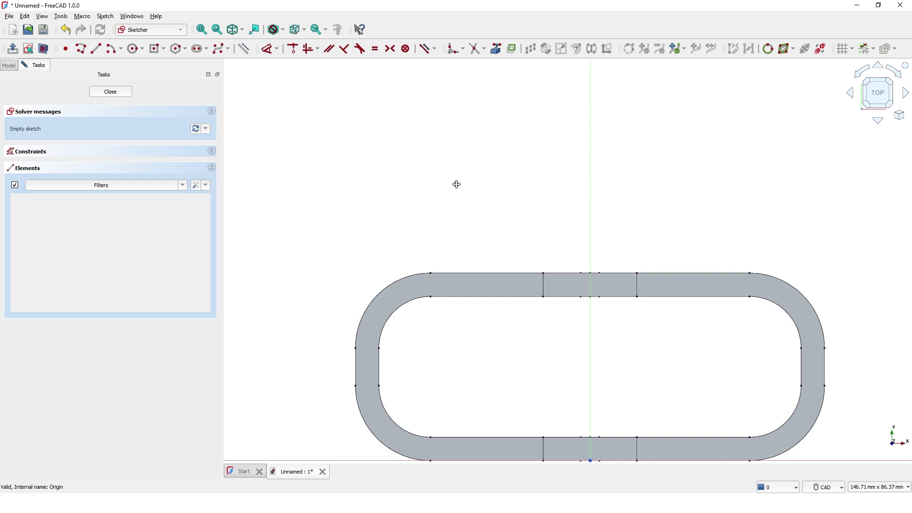
mouse_move(456, 183)
middle_mouse_down()
mouse_move(389, 141)
mouse_move(381, 122)
mouse_move(396, 105)
middle_mouse_up()
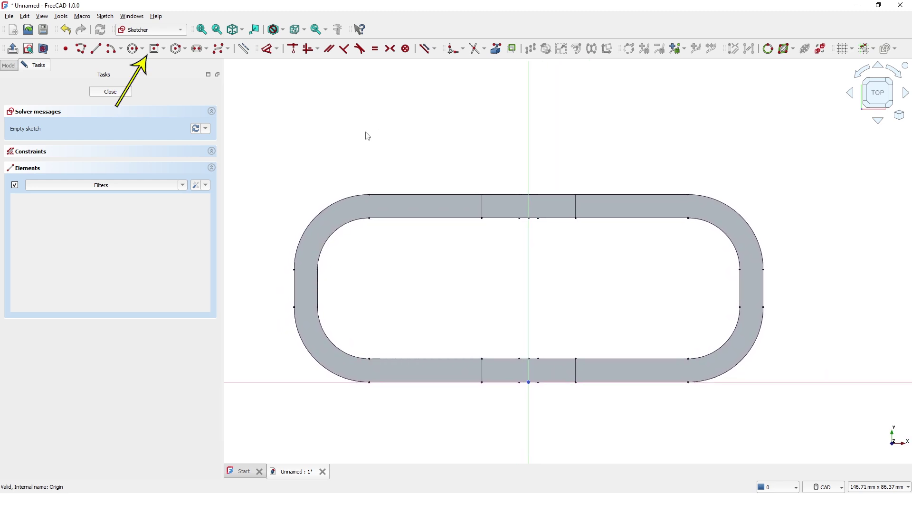
Step: Draw a centred 120 × 60 mm rectangle with its centre on the vertical axis
left_click(163, 49)
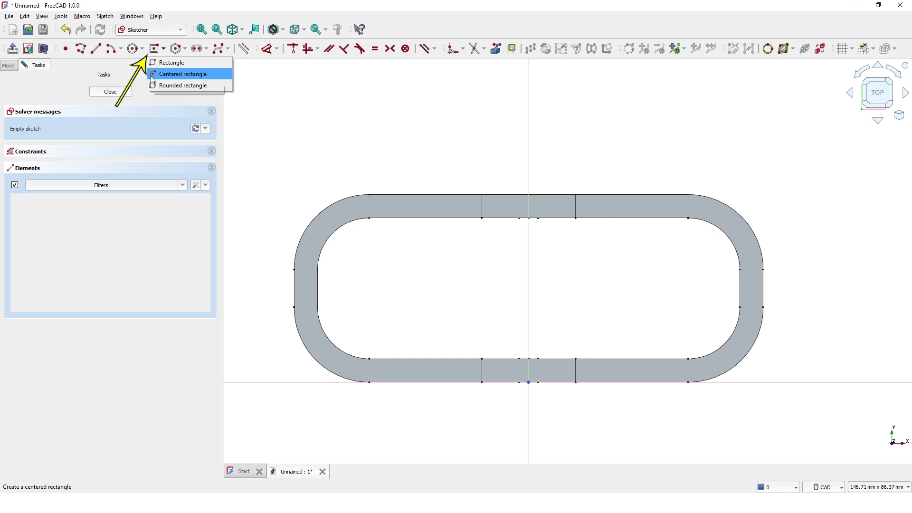
left_click(156, 76)
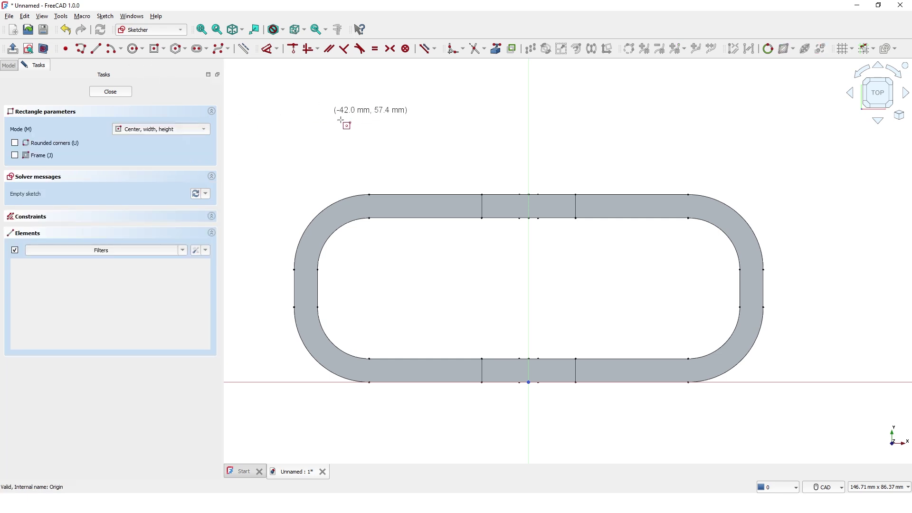
scroll(430, 152, "up", 2)
scroll(433, 148, "down", 4)
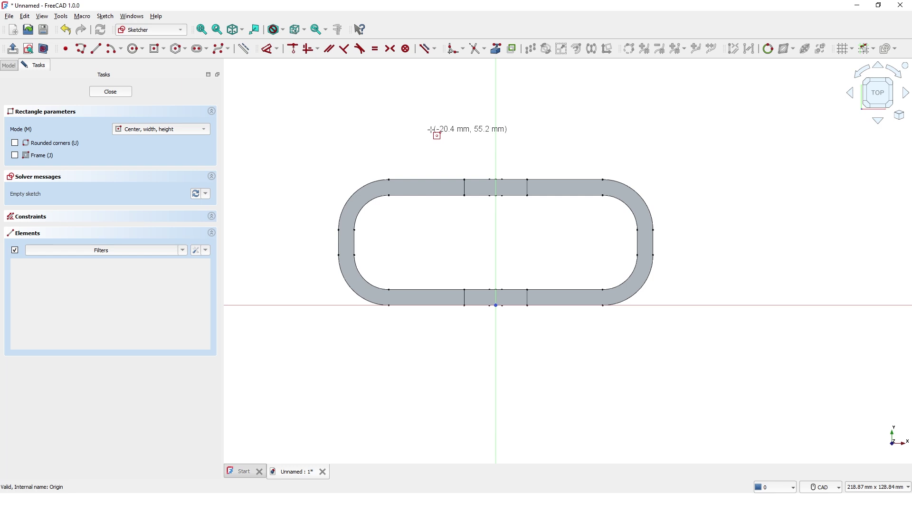
middle_click_drag(432, 130, 444, 161)
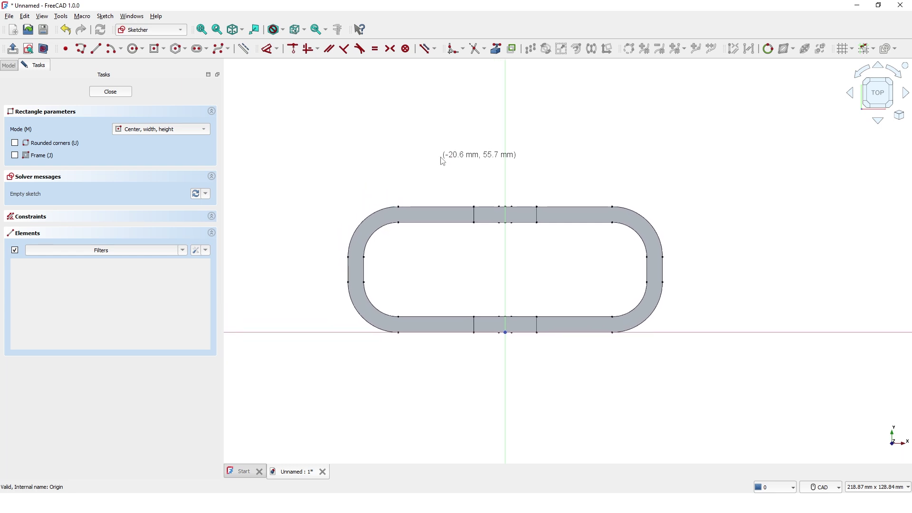
left_click(505, 270)
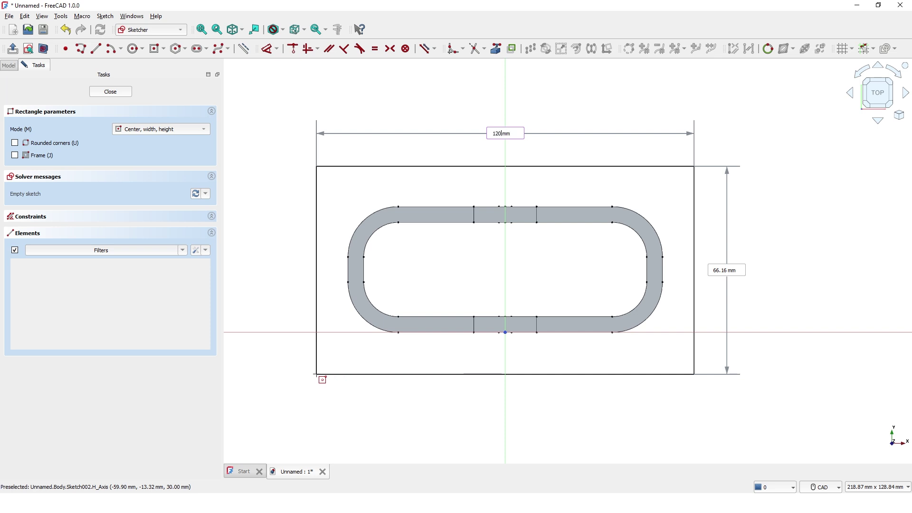
key("Tab")
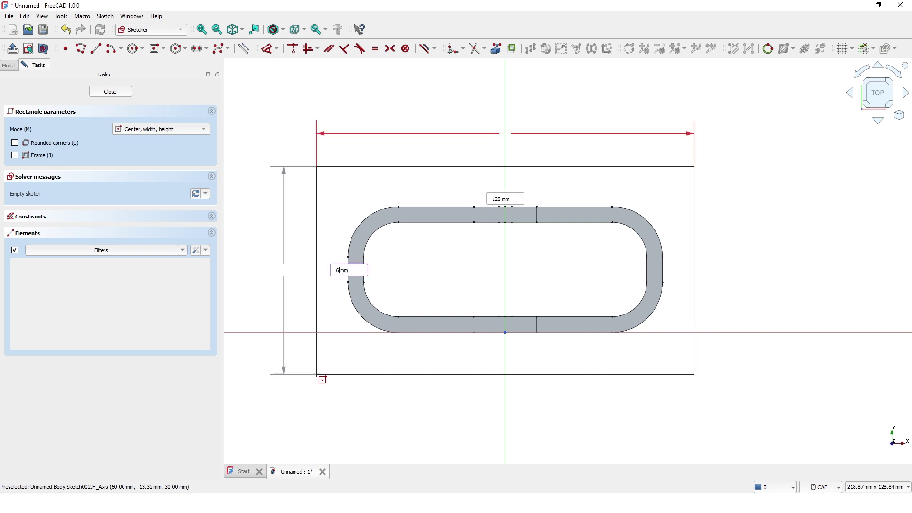
key("Return")
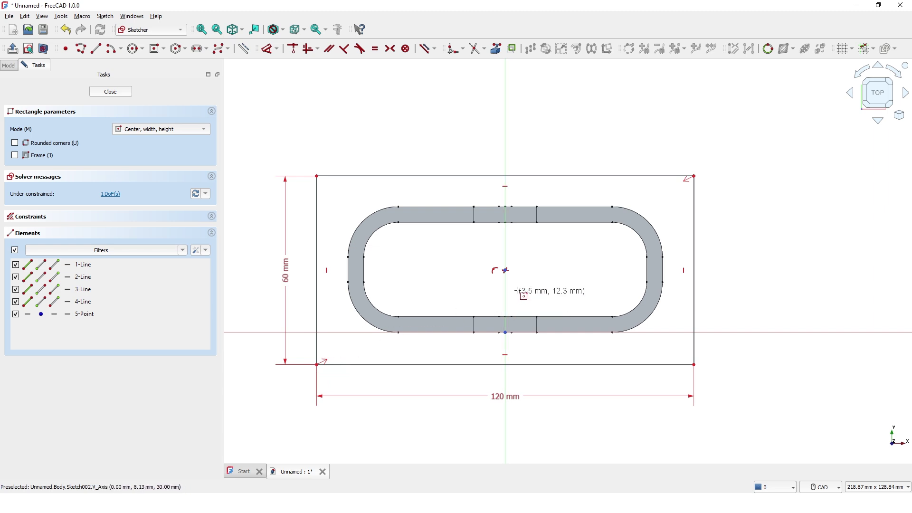
key("Escape")
scroll(528, 281, "down", 2)
scroll(497, 267, "up", 2)
left_click_drag(509, 266, 507, 279)
scroll(516, 287, "up", 2)
Step: Project the ring's top and bottom inner leg edges into the sketch as external geometry
scroll(525, 288, "up", 2)
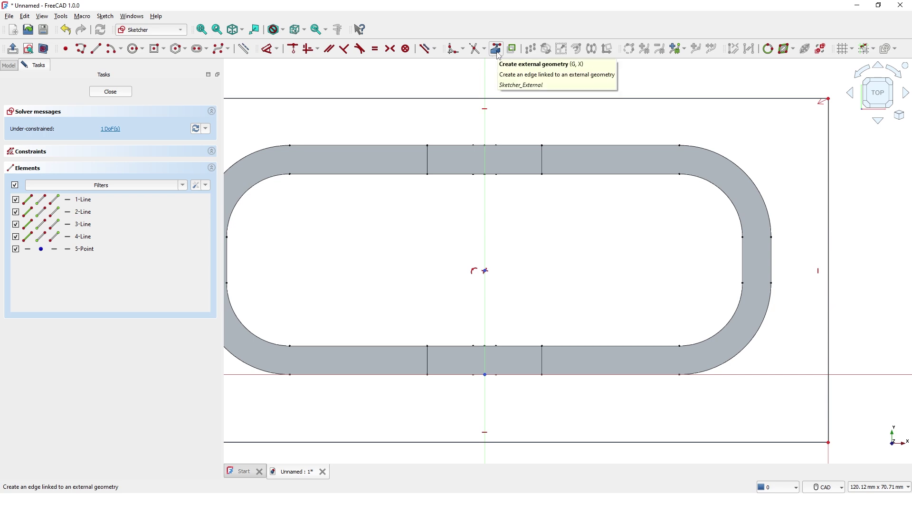
left_click(497, 50)
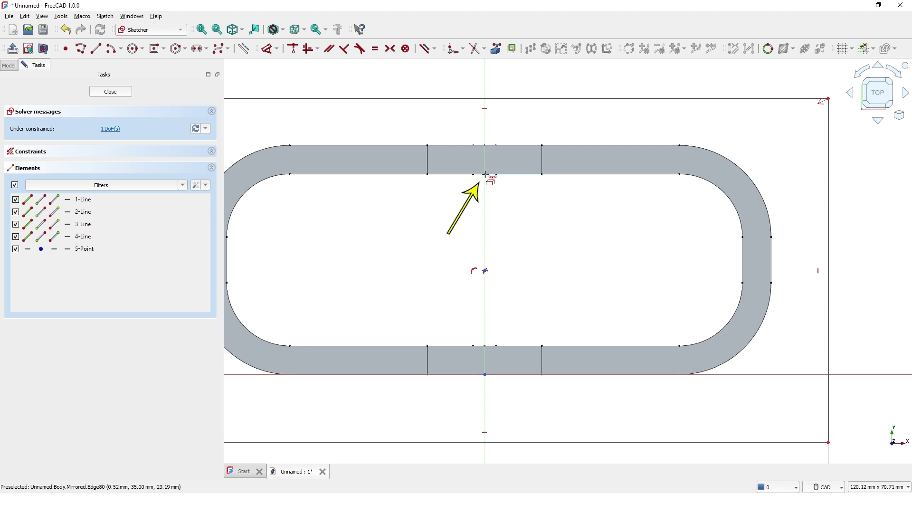
left_click(485, 174)
key("Down")
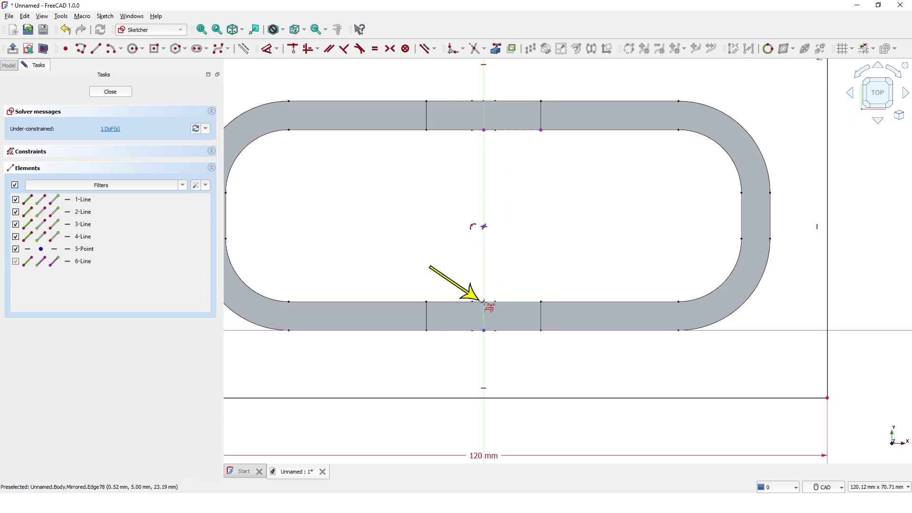
left_click(484, 301)
key("Up")
key("Right")
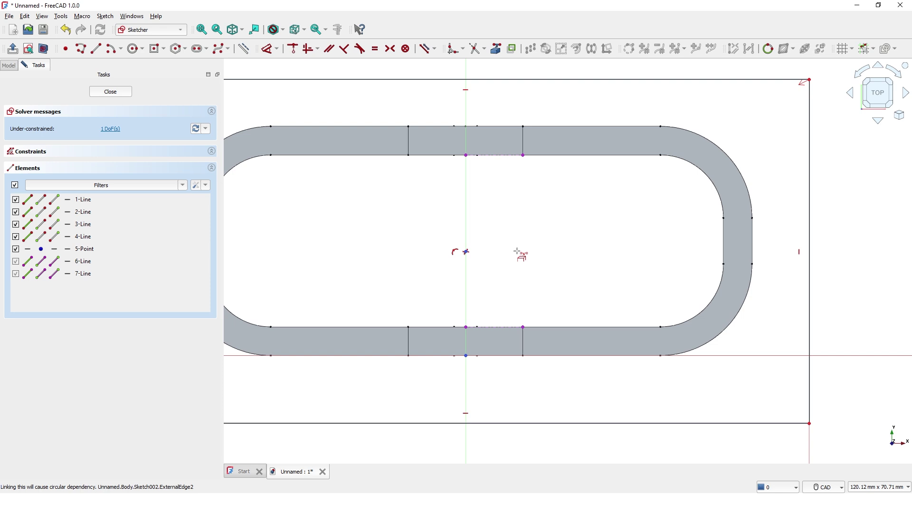
Step: Make the rectangle's centre point symmetric between the two projected edges
left_click(470, 158)
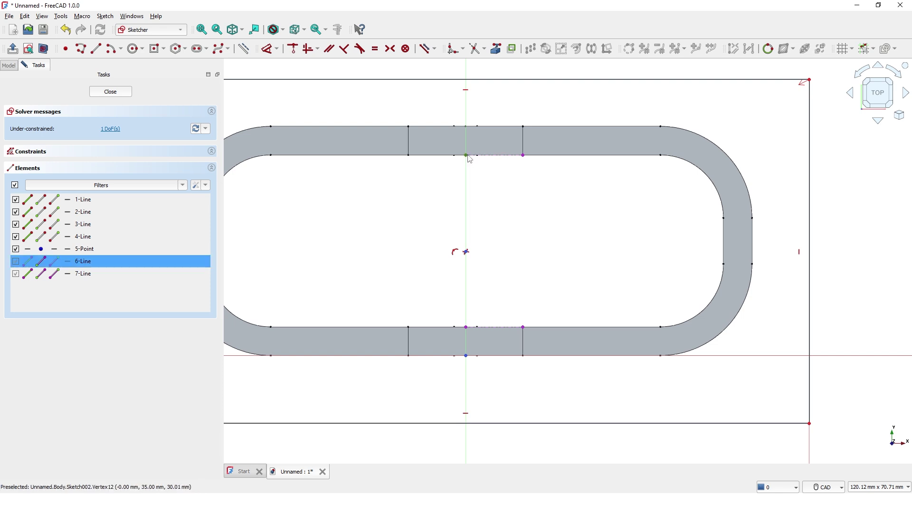
left_click(470, 329)
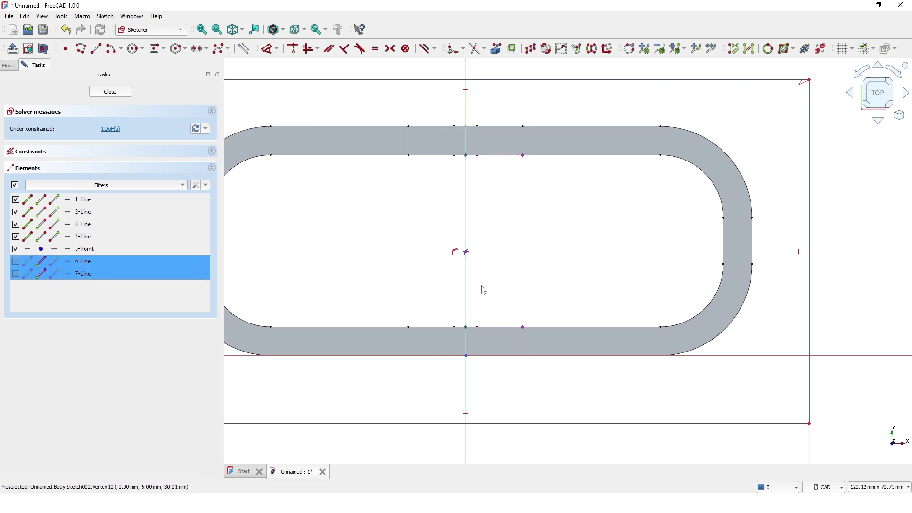
left_click(467, 253)
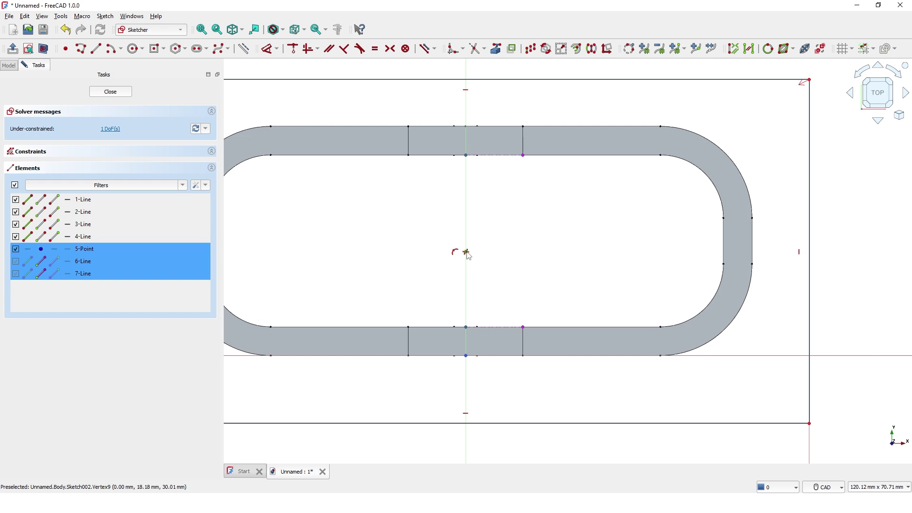
left_click(391, 49)
scroll(504, 190, "up", 2)
scroll(508, 193, "down", 4)
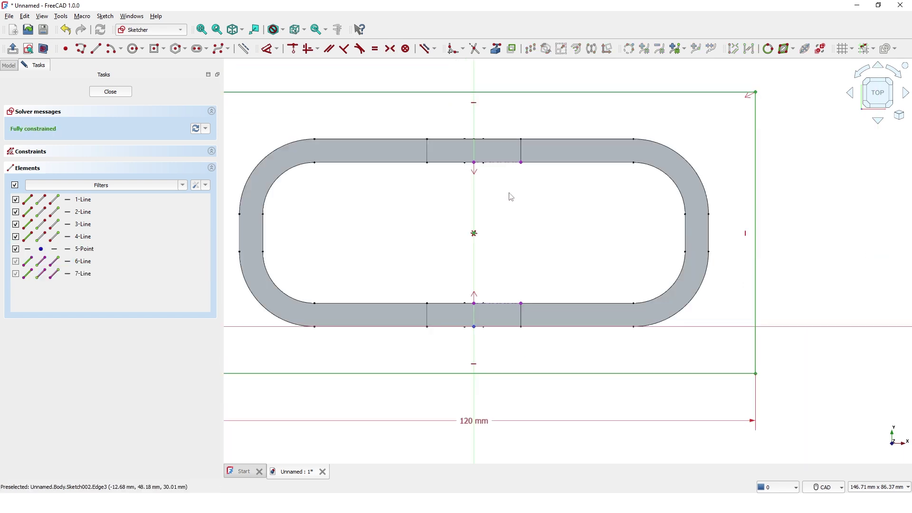
middle_click_drag(523, 203, 543, 218)
mouse_move(345, 388)
middle_mouse_down()
mouse_move(355, 381)
mouse_move(346, 379)
middle_mouse_up()
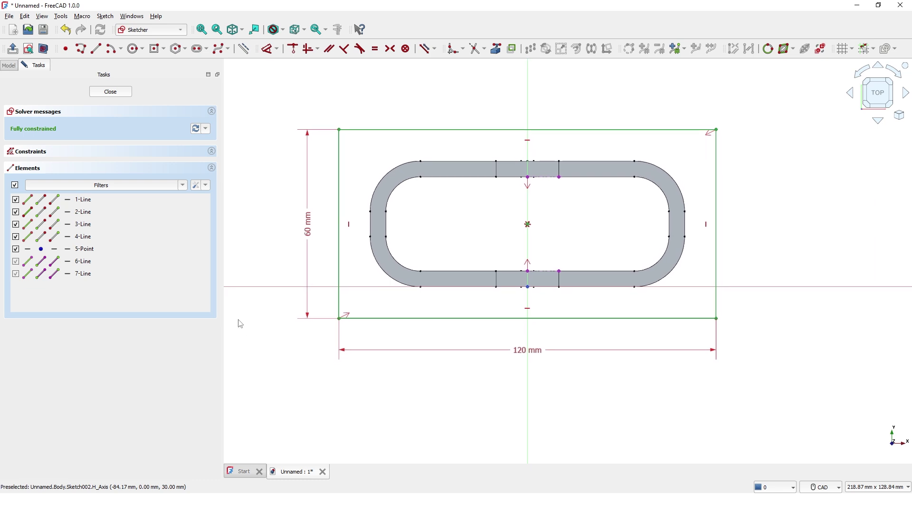
Step: Close the rectangle sketch and pad it 2 mm into a thin tabletop slab on the legs
left_click(118, 91)
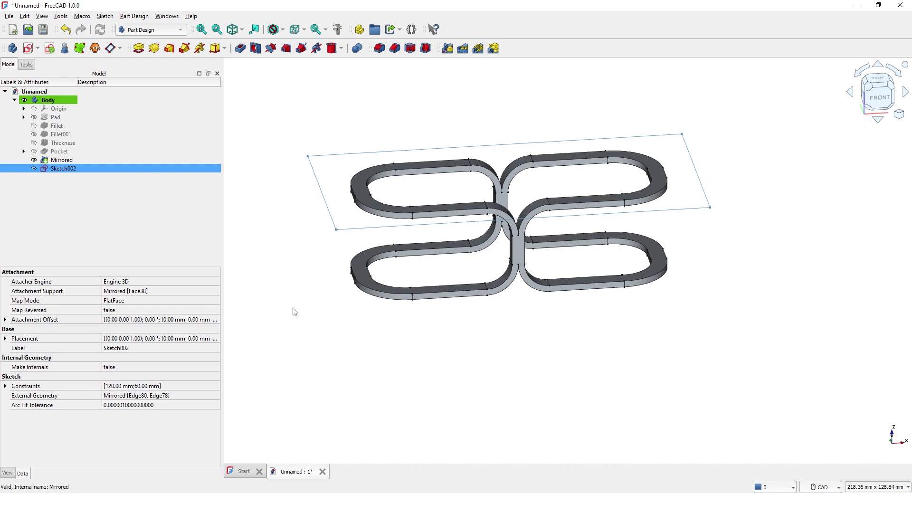
middle_click_drag(309, 313, 309, 343)
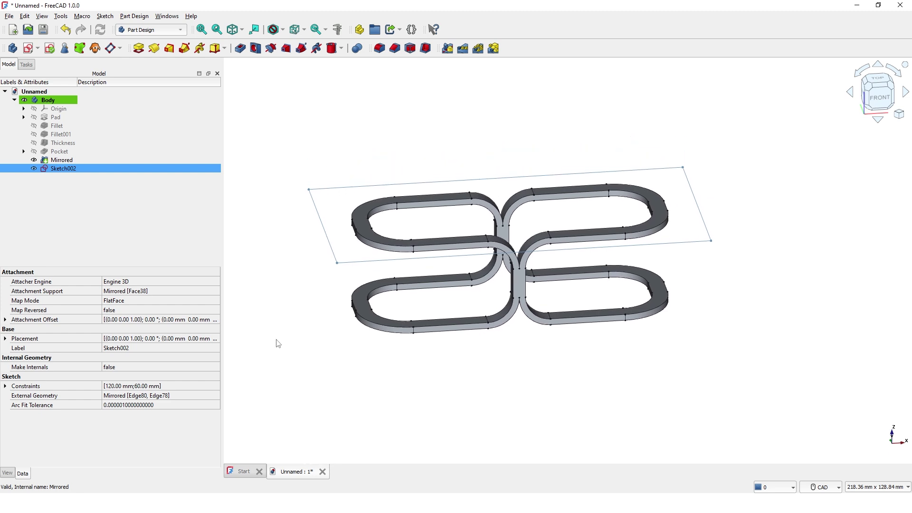
left_click(138, 47)
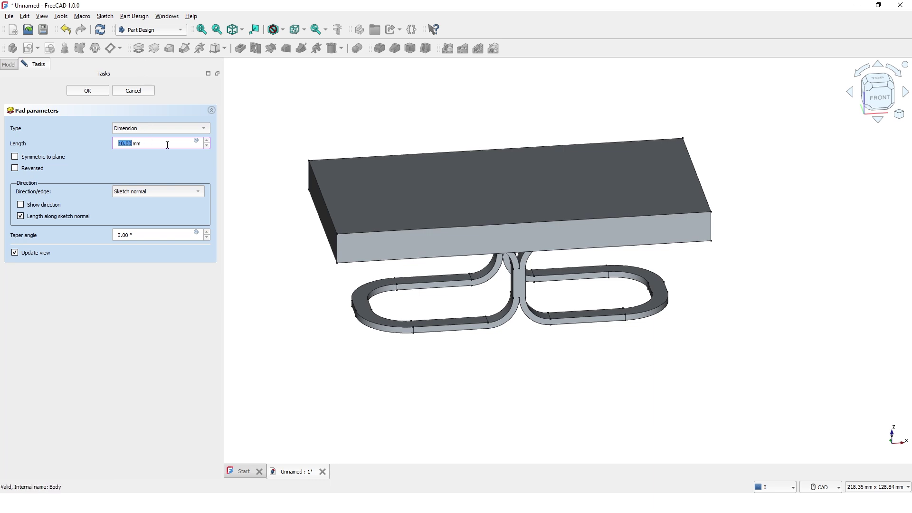
left_click(100, 93)
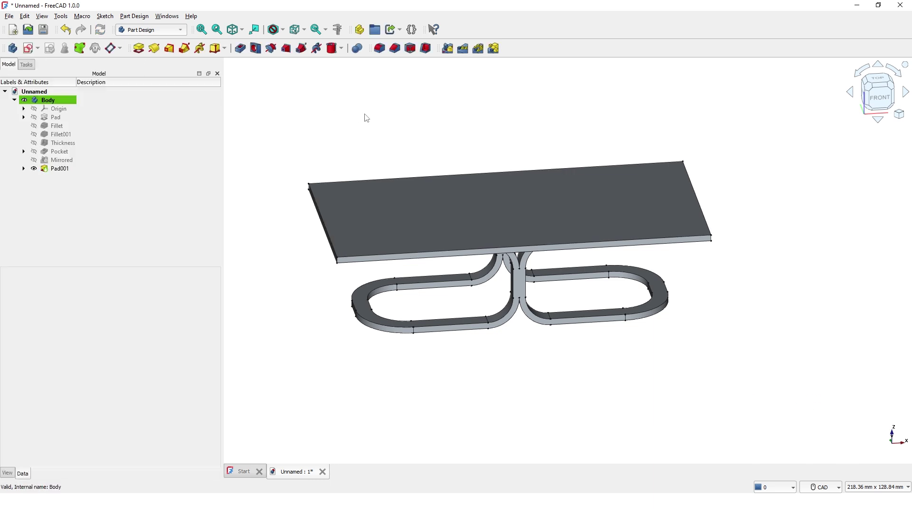
mouse_move(403, 162)
middle_mouse_down()
mouse_move(430, 96)
mouse_move(390, 155)
mouse_move(423, 166)
mouse_move(430, 159)
mouse_move(414, 162)
middle_mouse_up()
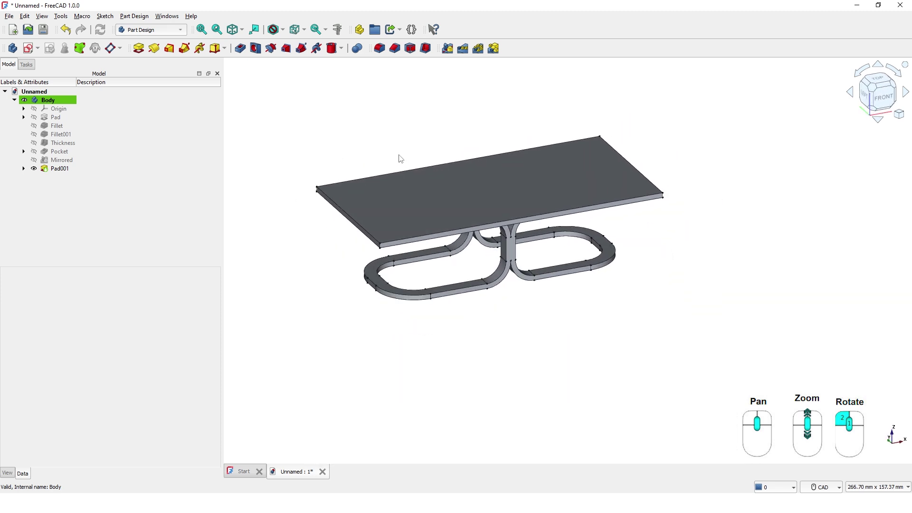
scroll(399, 157, "up", 2)
scroll(413, 157, "up", 1)
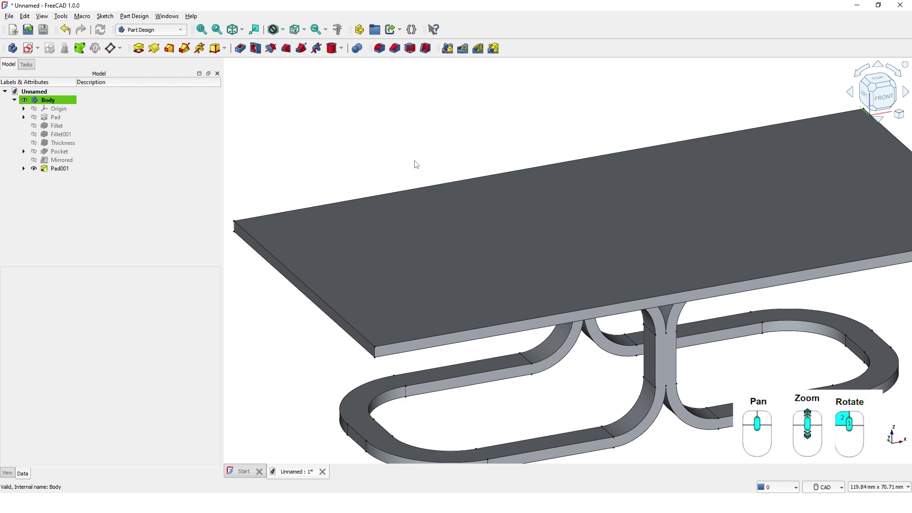
scroll(423, 162, "down", 1)
mouse_move(425, 160)
middle_mouse_down()
mouse_move(440, 147)
mouse_move(441, 157)
middle_mouse_up()
scroll(265, 240, "down", 1)
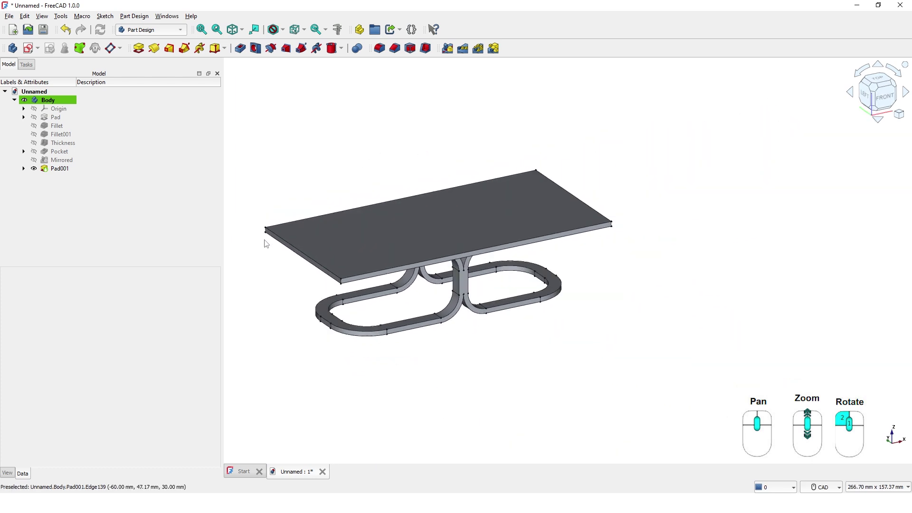
scroll(258, 240, "up", 5)
left_click(289, 205)
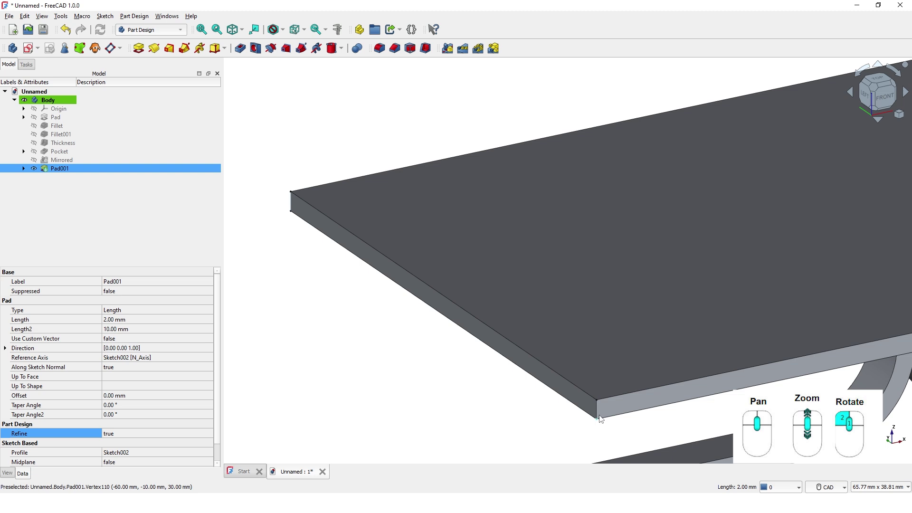
scroll(531, 419, "down", 3)
scroll(561, 313, "down", 2)
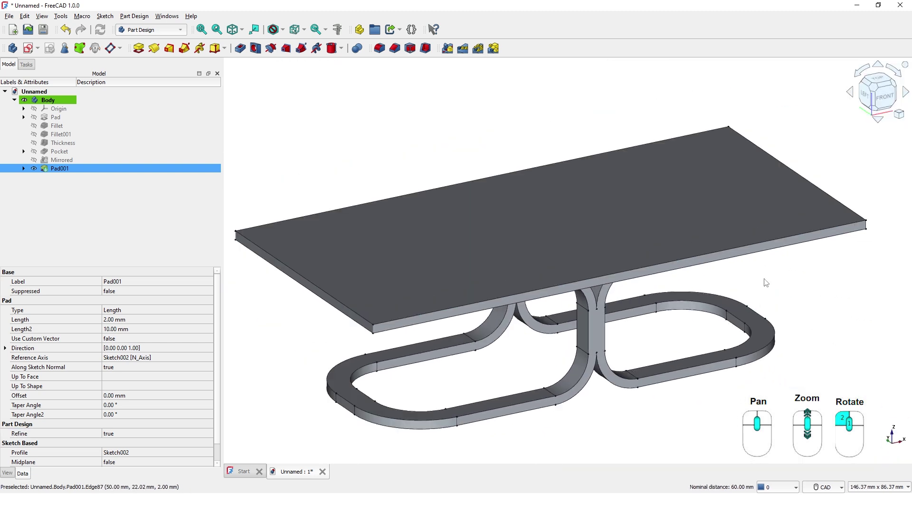
scroll(703, 309, "up", 8)
scroll(695, 314, "down", 10)
middle_click_drag(706, 318, 454, 328)
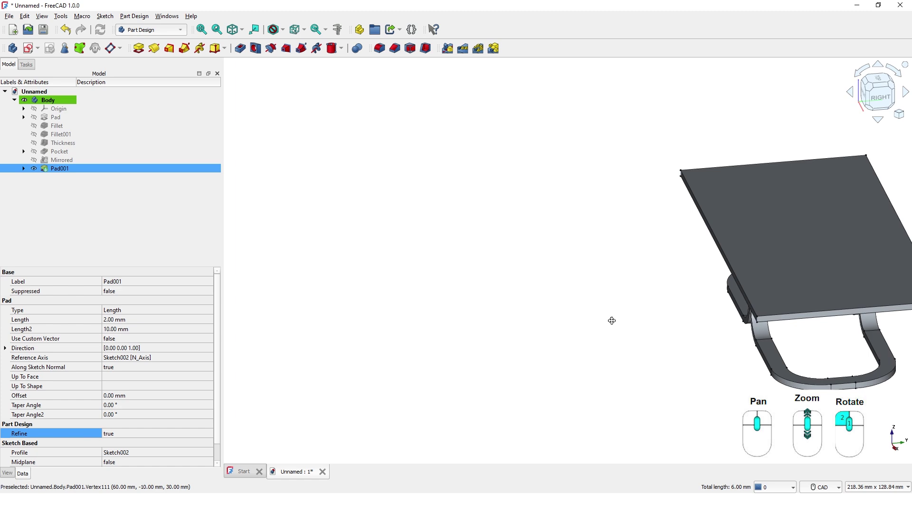
scroll(682, 320, "up", 9)
scroll(674, 322, "up", 4)
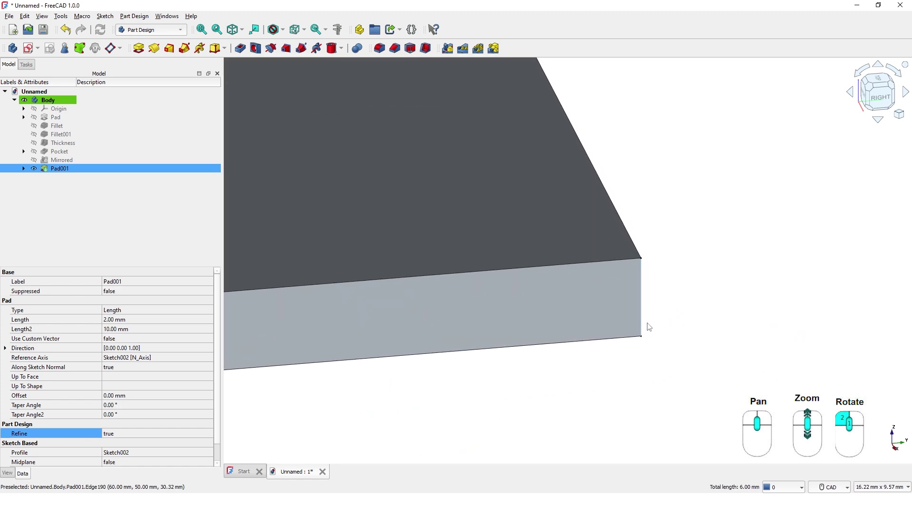
scroll(668, 344, "down", 13)
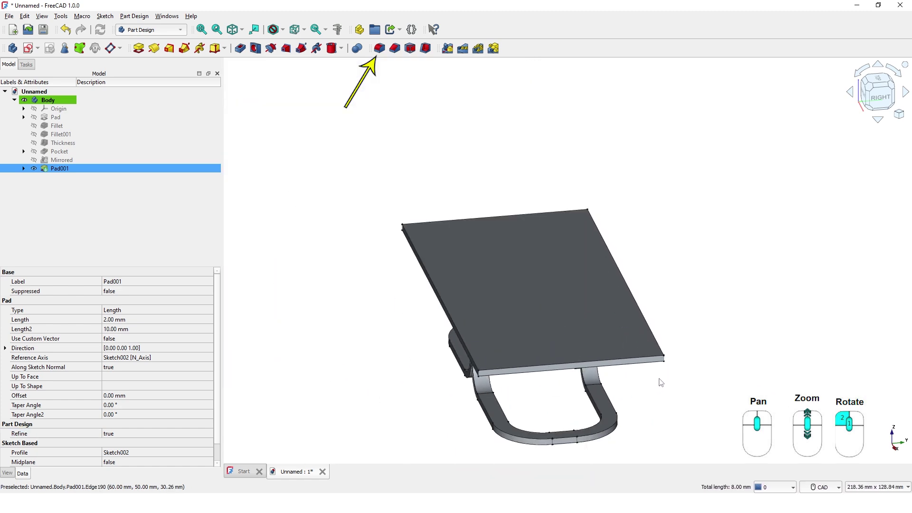
Step: Fillet the tabletop's four corner edges at 28 mm into an oval, then orbit to check it
left_click(379, 48)
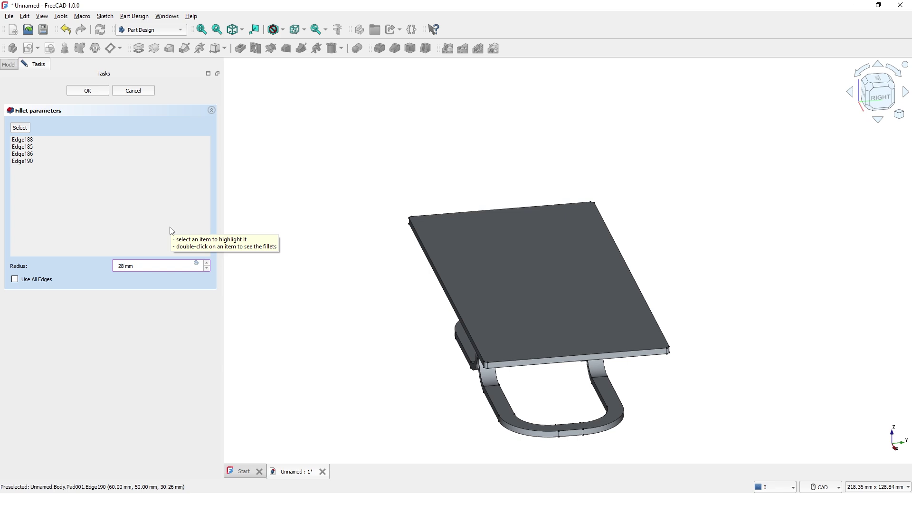
key("Return")
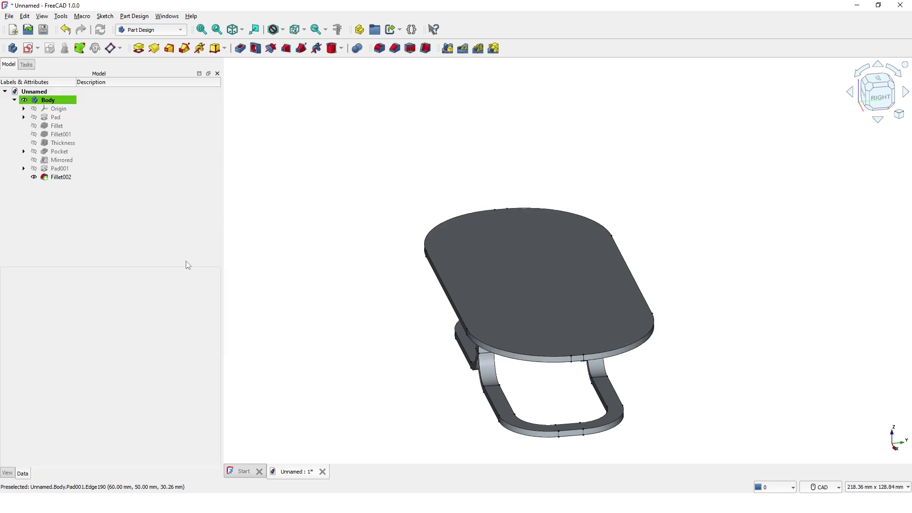
middle_click_drag(411, 327, 596, 337)
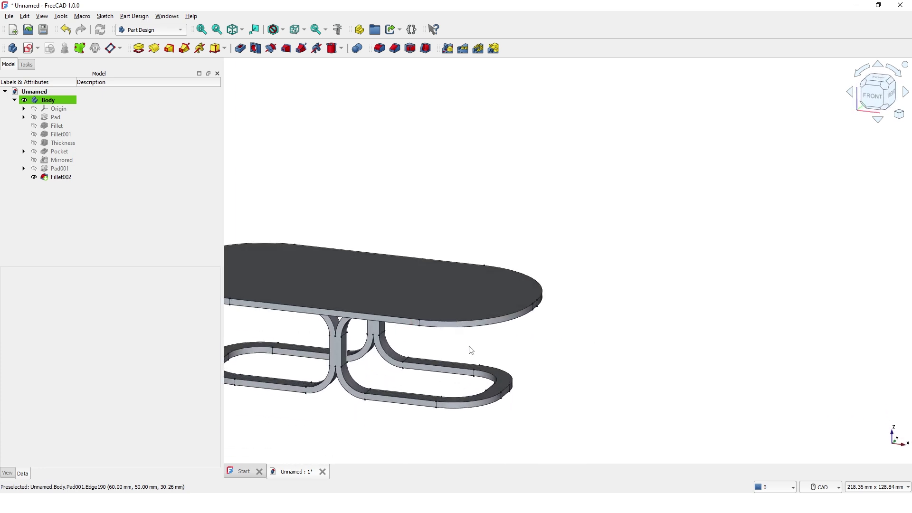
middle_click_drag(469, 350, 633, 276)
middle_click_drag(432, 372, 641, 346)
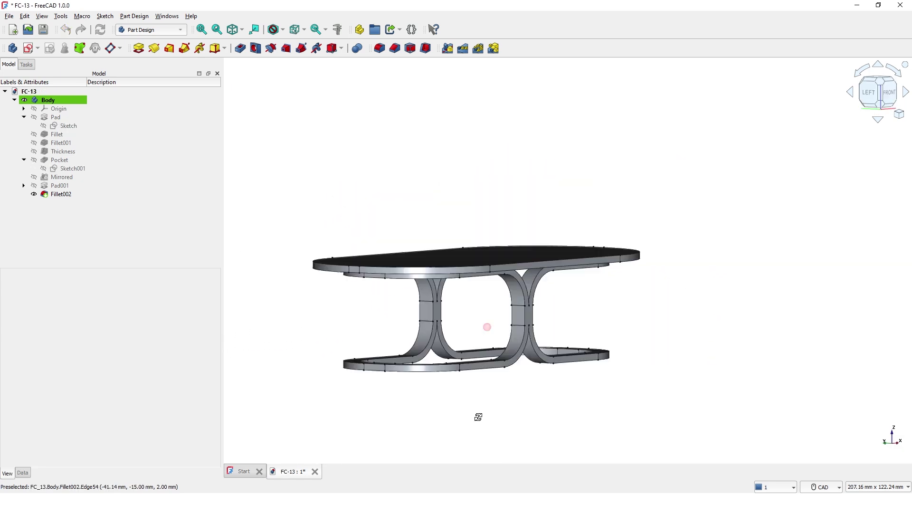
middle_click_drag(478, 418, 406, 508)
Step: Apply a 1 mm fillet to the edges of the oval tabletop's top face
middle_click_drag(495, 426, 482, 429)
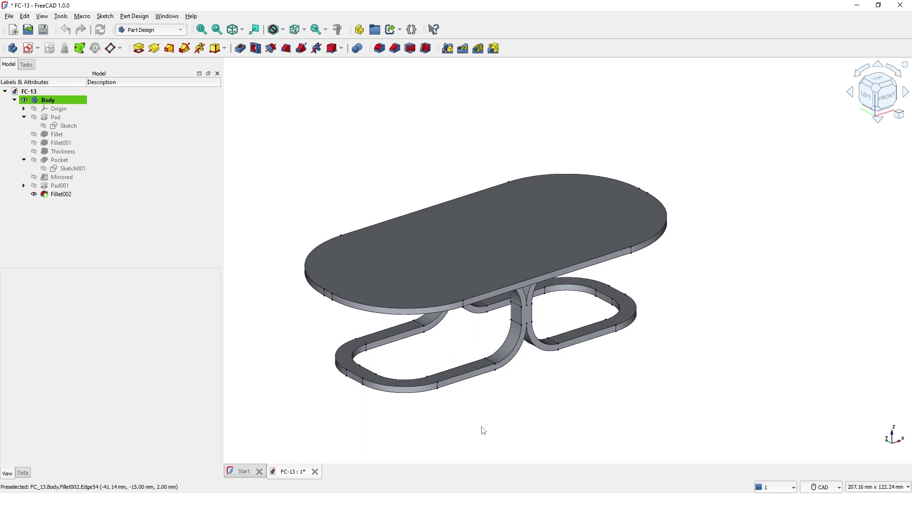
left_click(472, 266)
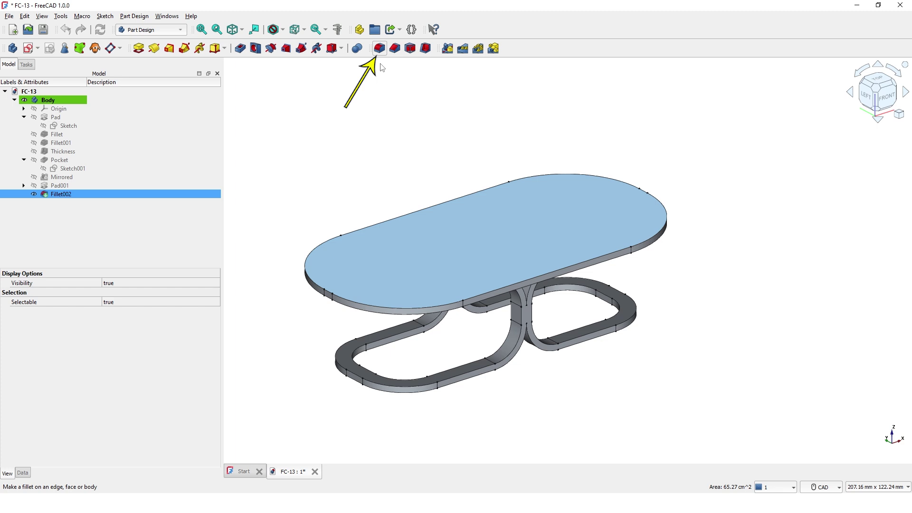
left_click(379, 49)
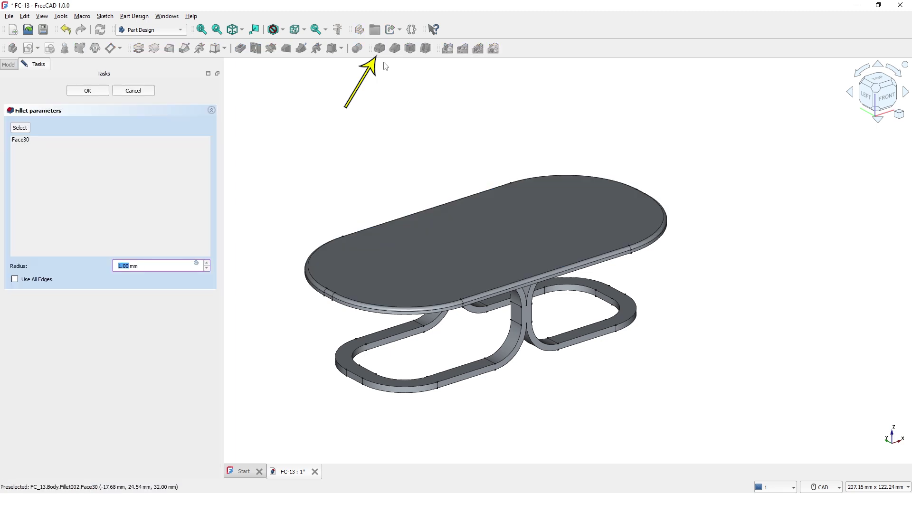
left_click(88, 91)
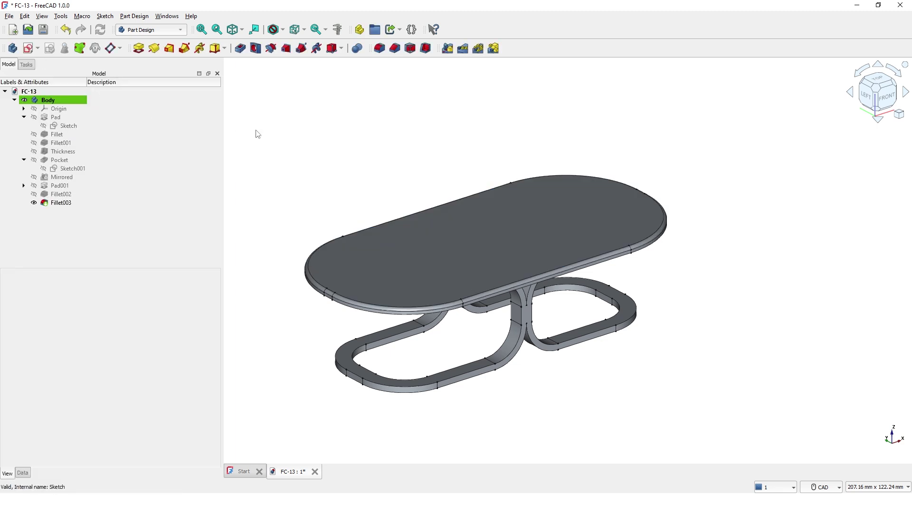
middle_click_drag(446, 265, 307, 326)
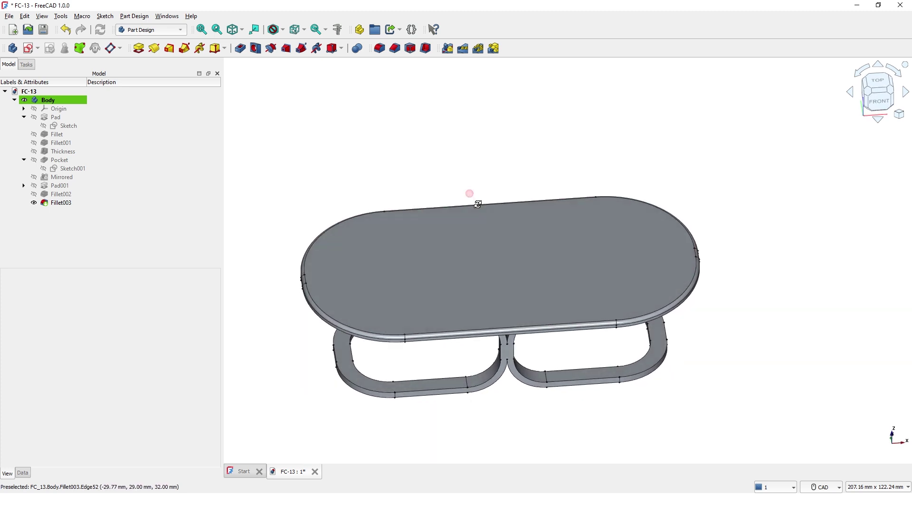